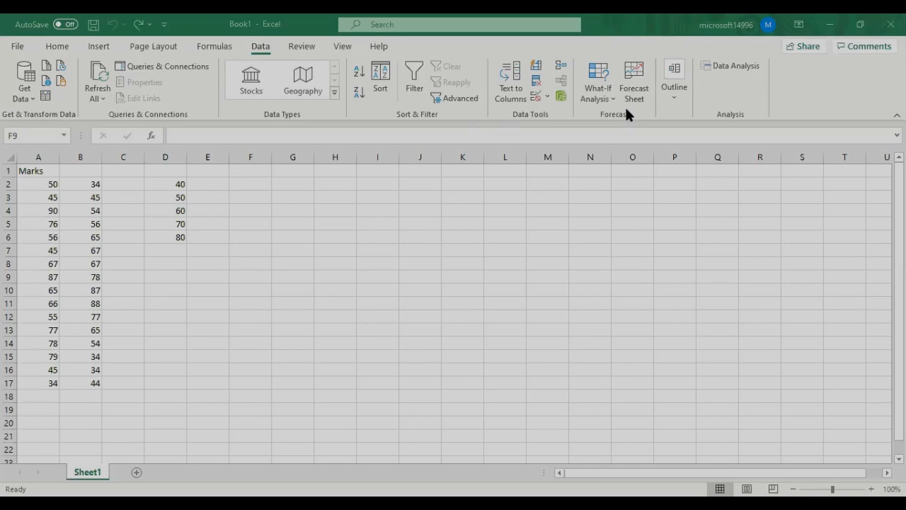
left_click(546, 109)
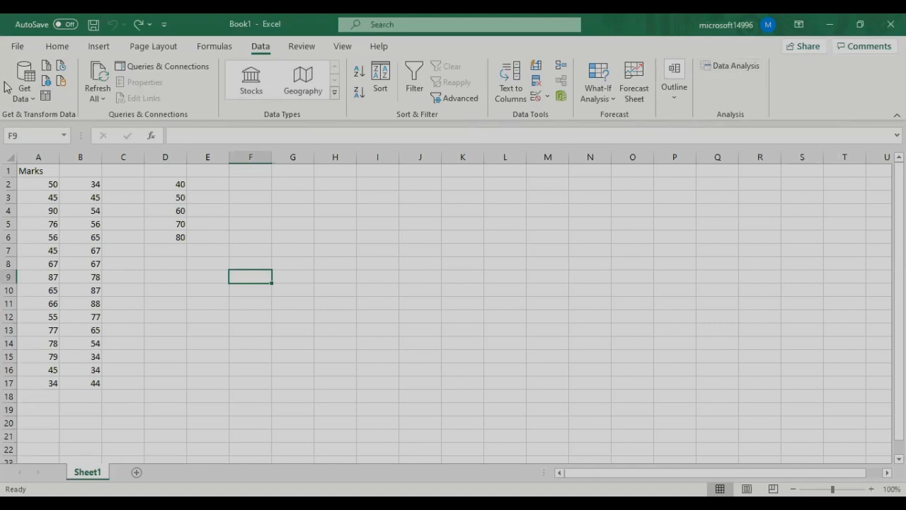
left_click(18, 48)
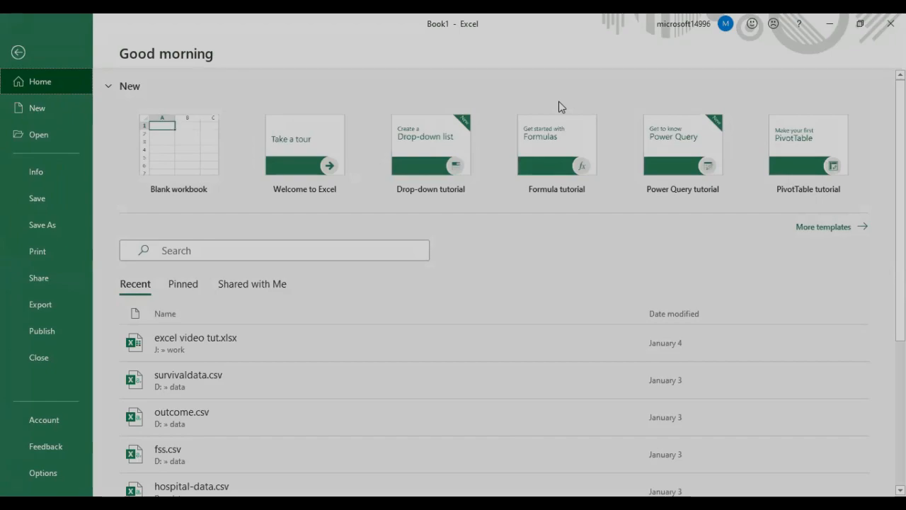
key("Escape")
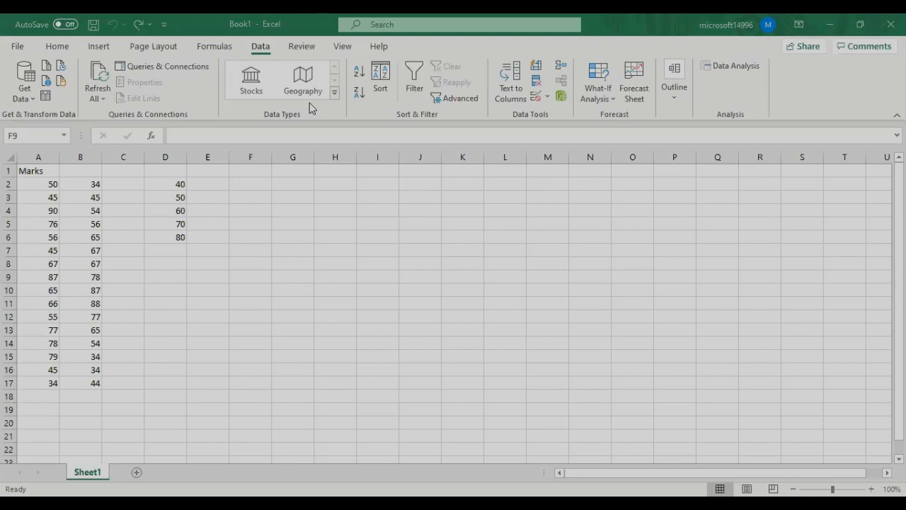
Step: Open the Excel add-ins manager from the program options and enable the Analysis ToolPak add-in
left_click(18, 47)
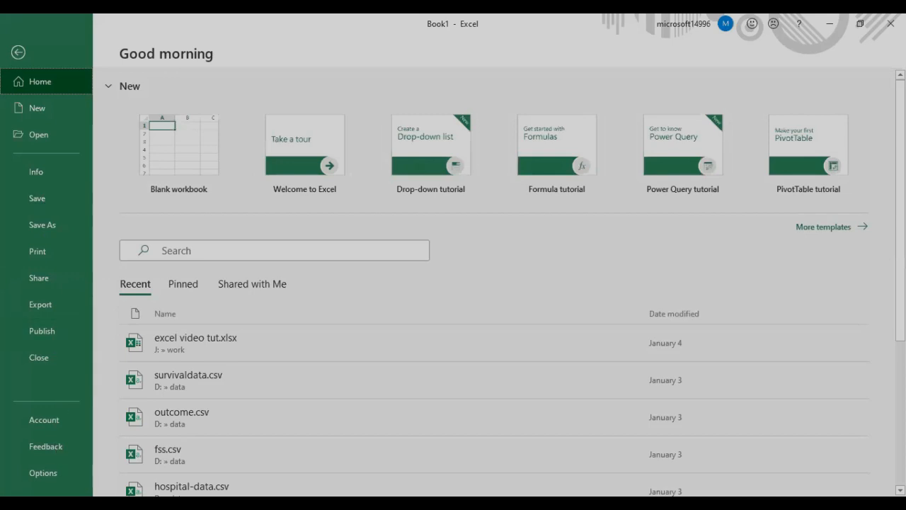
left_click(42, 472)
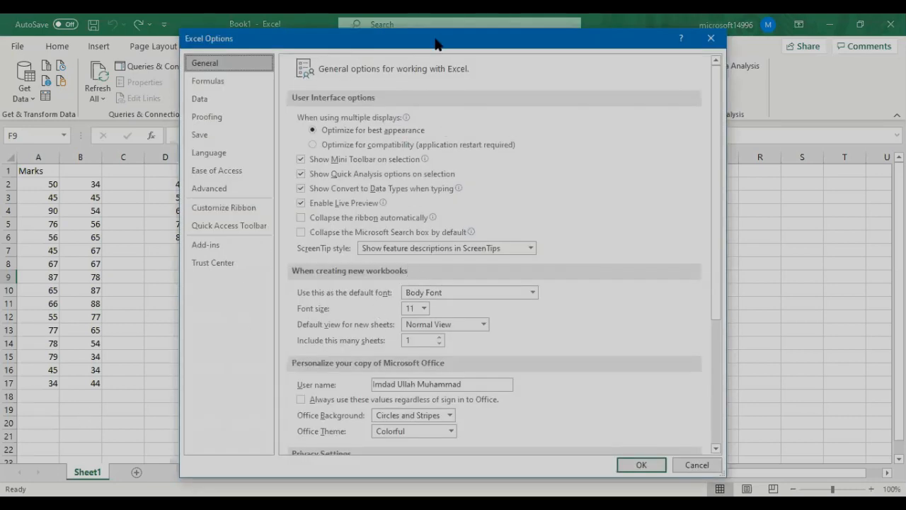
left_click_drag(436, 44, 342, 36)
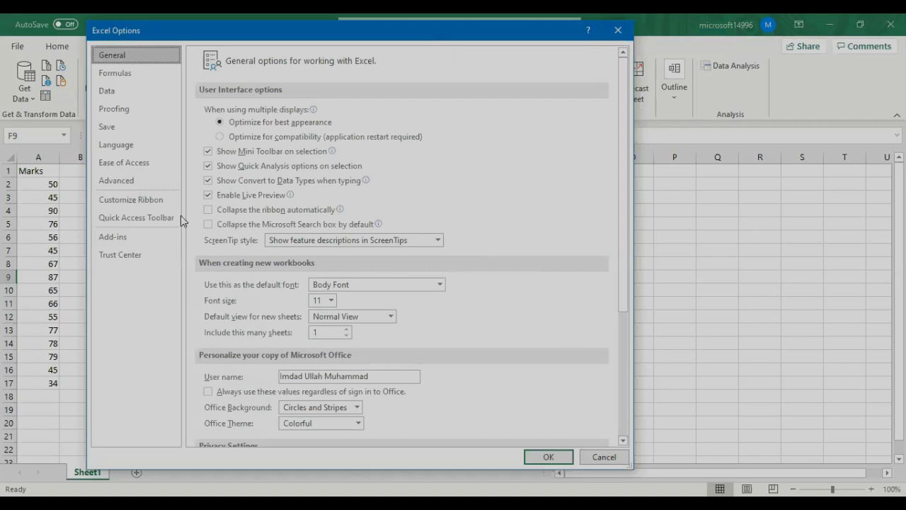
left_click(118, 246)
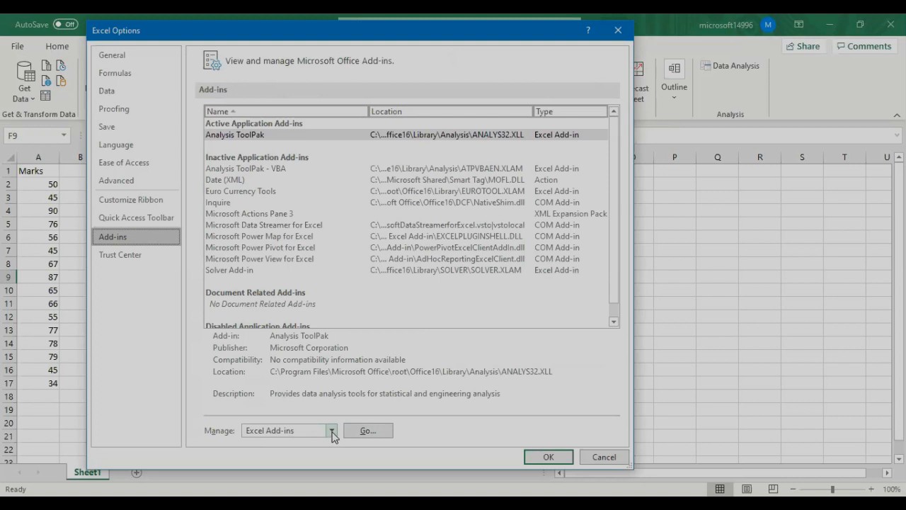
left_click(369, 432)
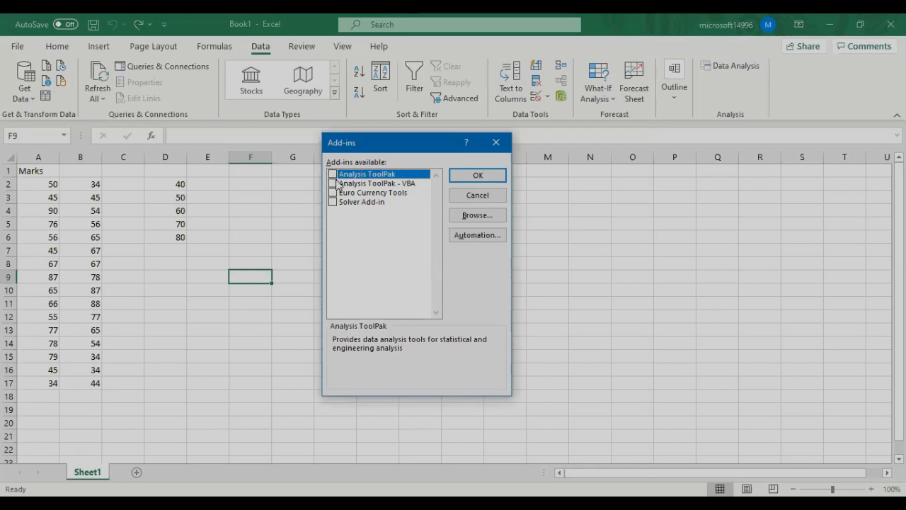
left_click(334, 176)
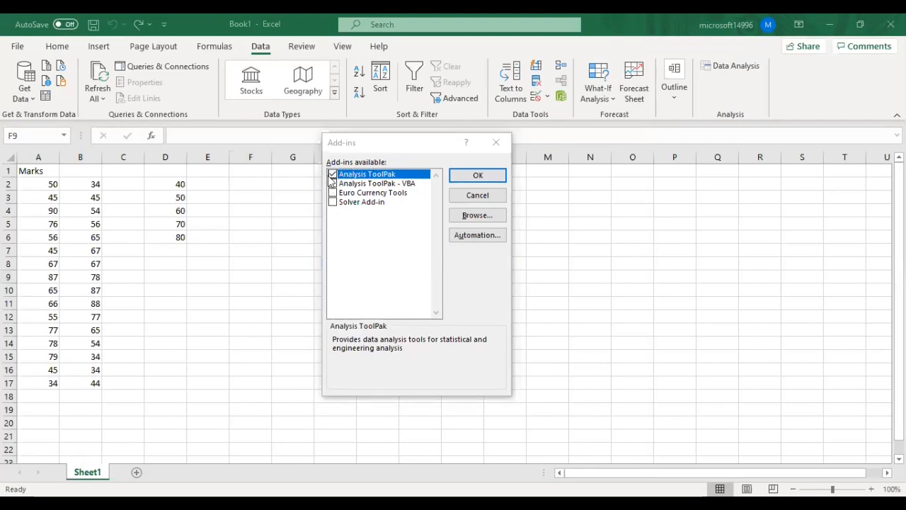
left_click(459, 177)
left_click(613, 181)
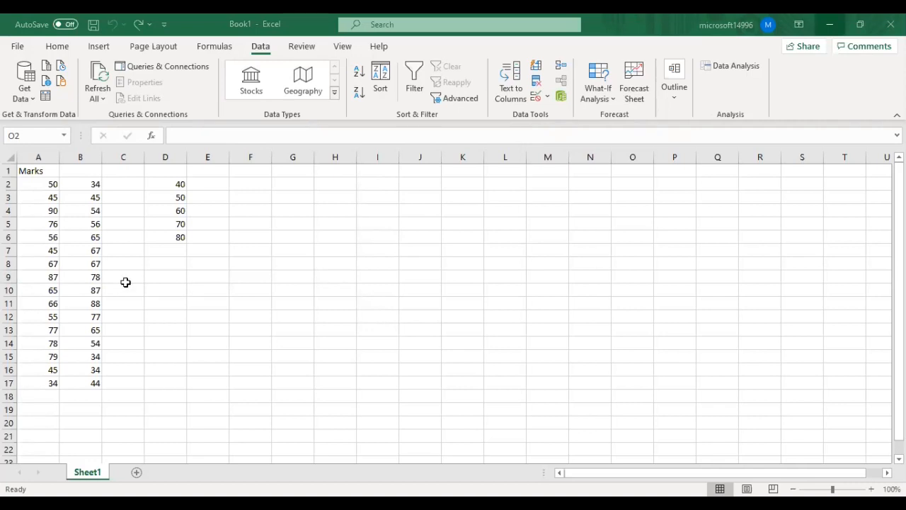
left_click(39, 189)
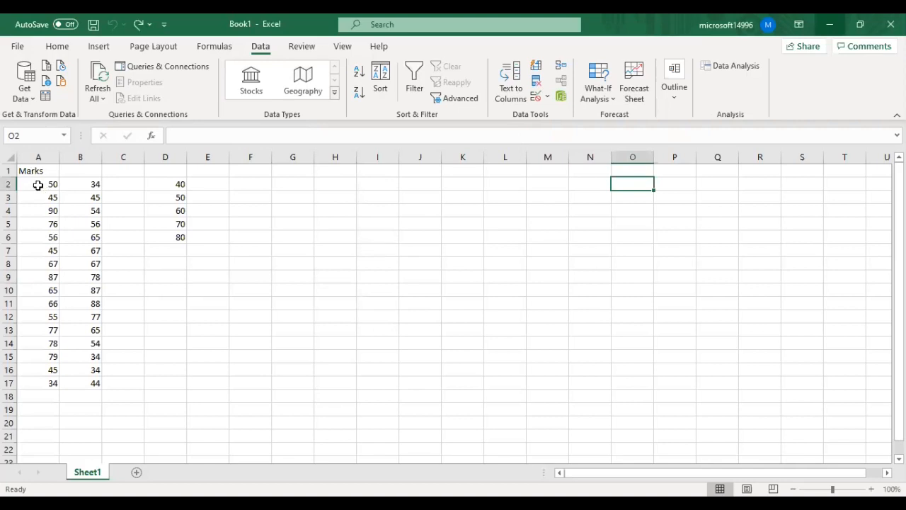
left_click_drag(38, 185, 81, 377)
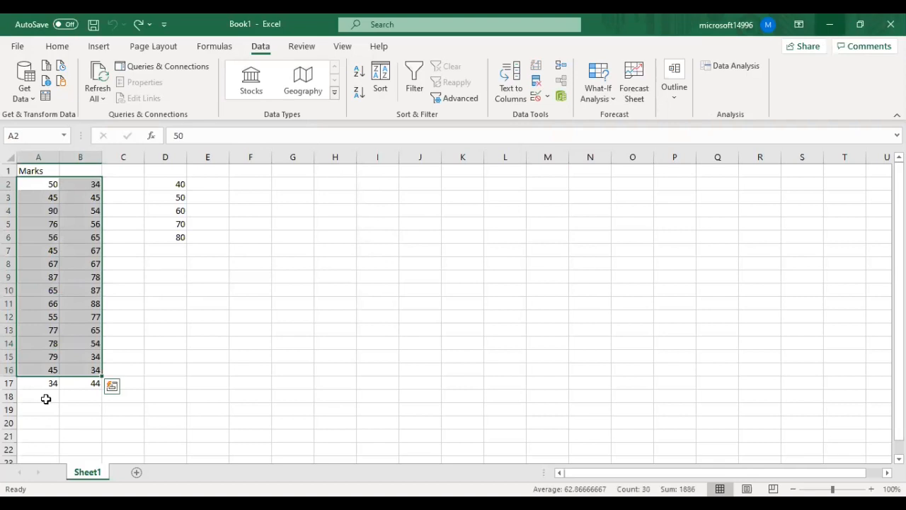
left_click(45, 399)
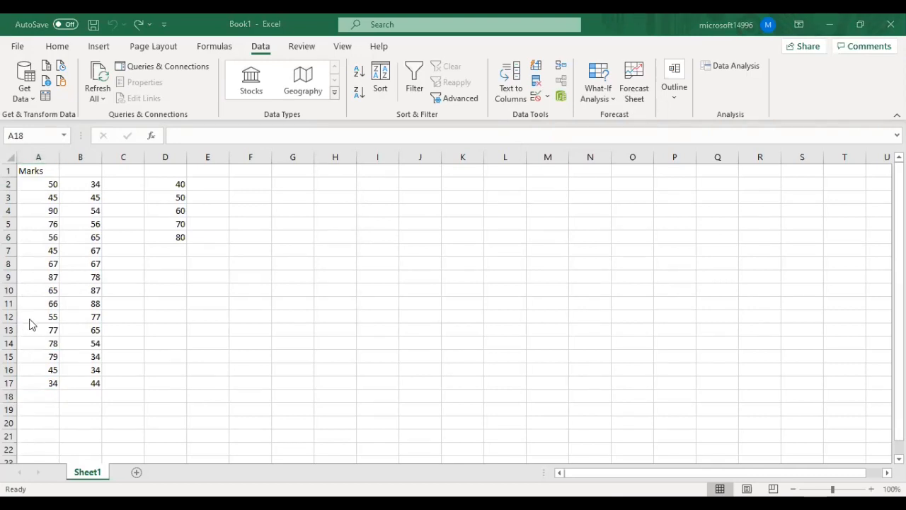
left_click(45, 183)
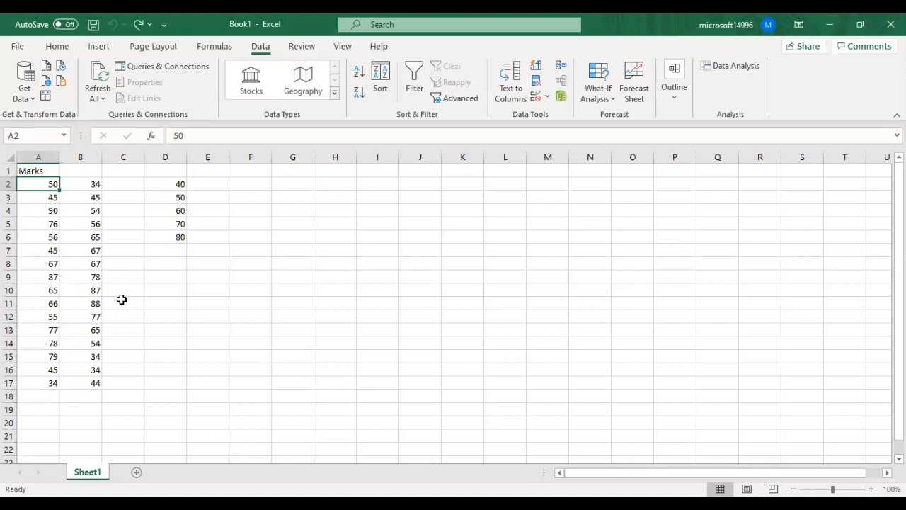
left_click(119, 326)
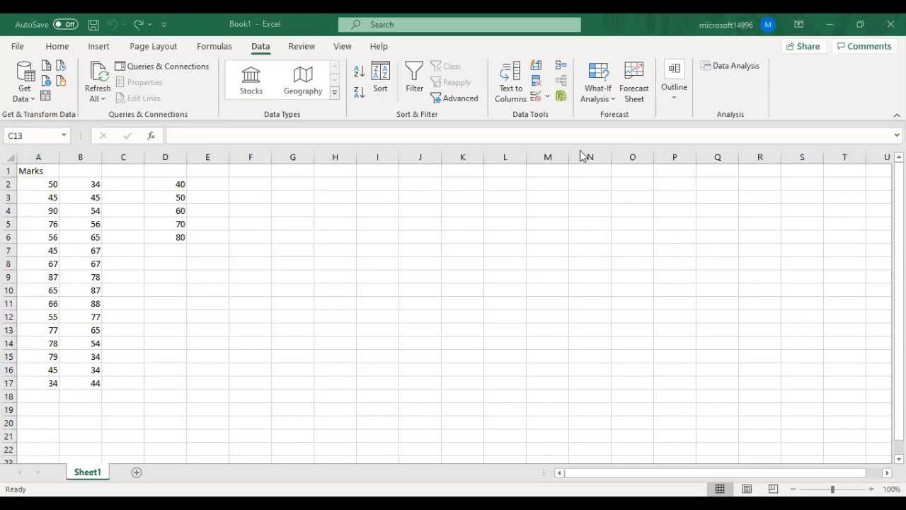
Step: Open the Data Analysis tools and look through the list of available analyses, including Anova, Descriptive Statistics, Histogram, Random Number Generation and Regression
left_click(731, 68)
left_click(732, 68)
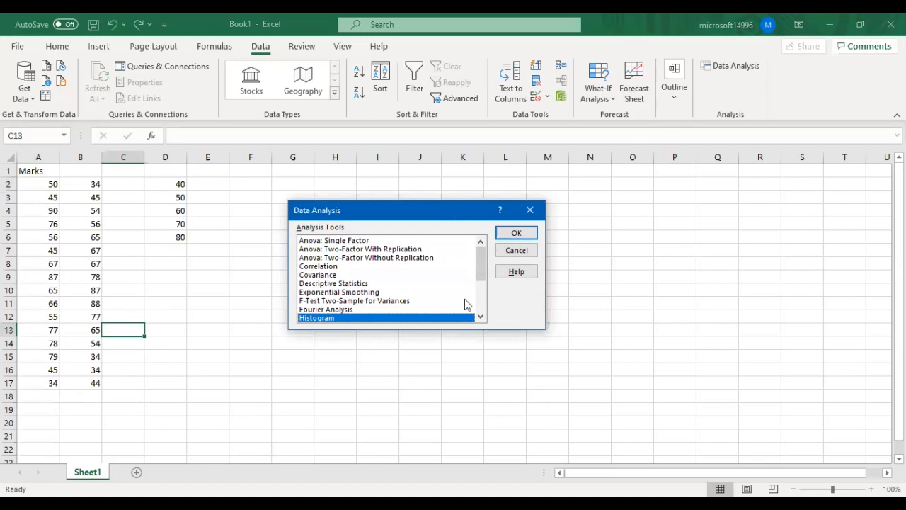
left_click(345, 241)
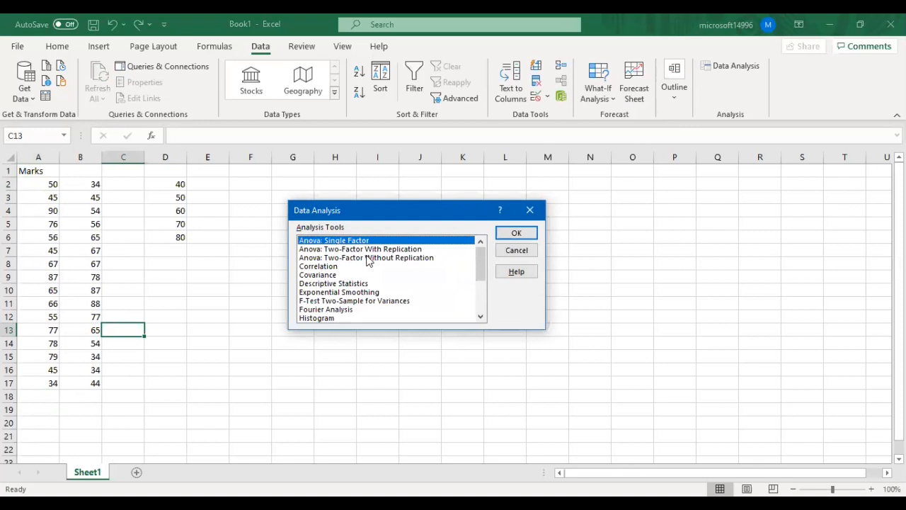
left_click(558, 88)
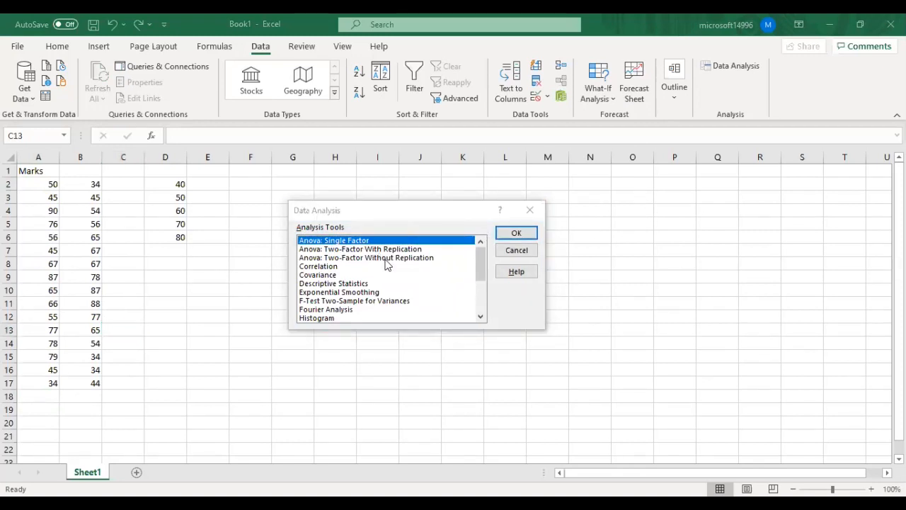
left_click(345, 282)
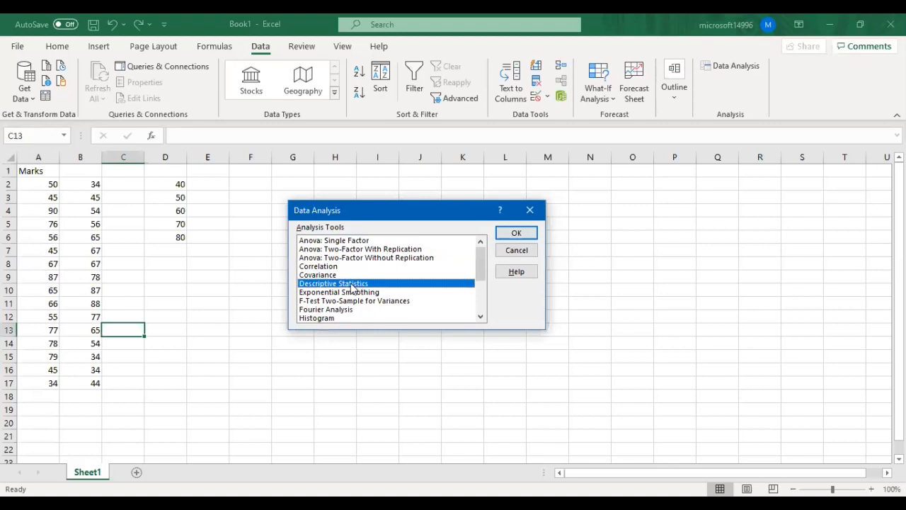
left_click_drag(480, 266, 480, 294)
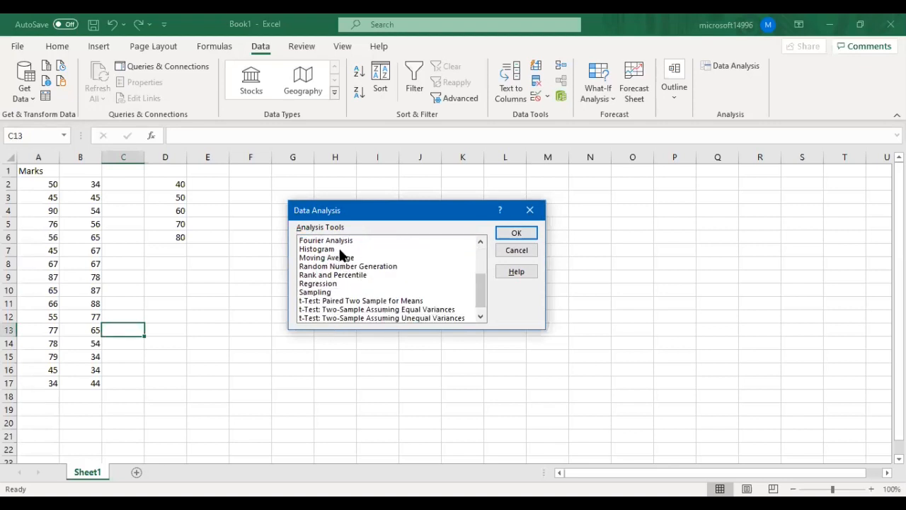
left_click(341, 250)
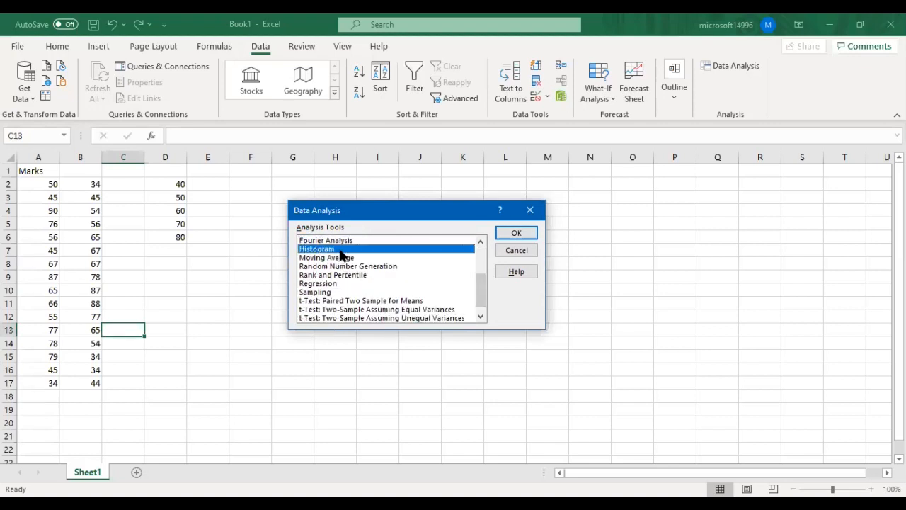
left_click(375, 268)
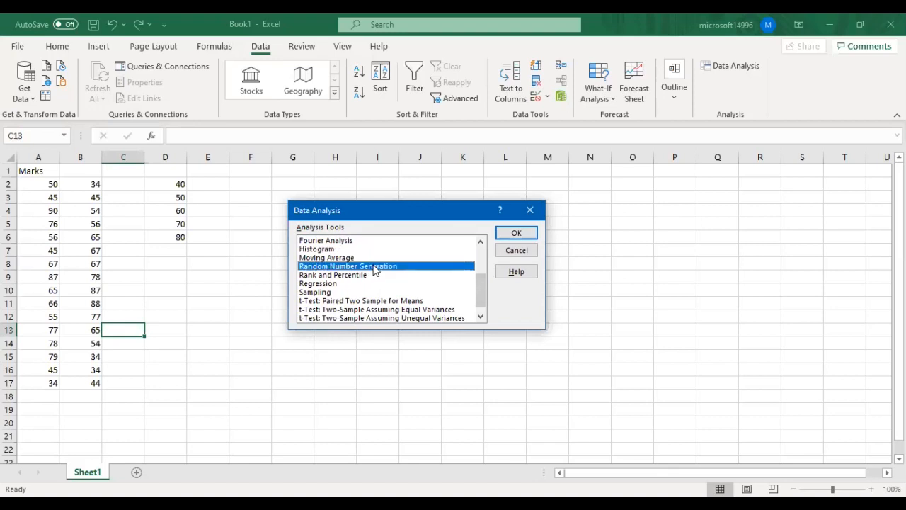
left_click(362, 284)
mouse_move(483, 287)
left_mouse_down()
mouse_move(483, 305)
mouse_move(482, 238)
mouse_move(486, 303)
left_mouse_up()
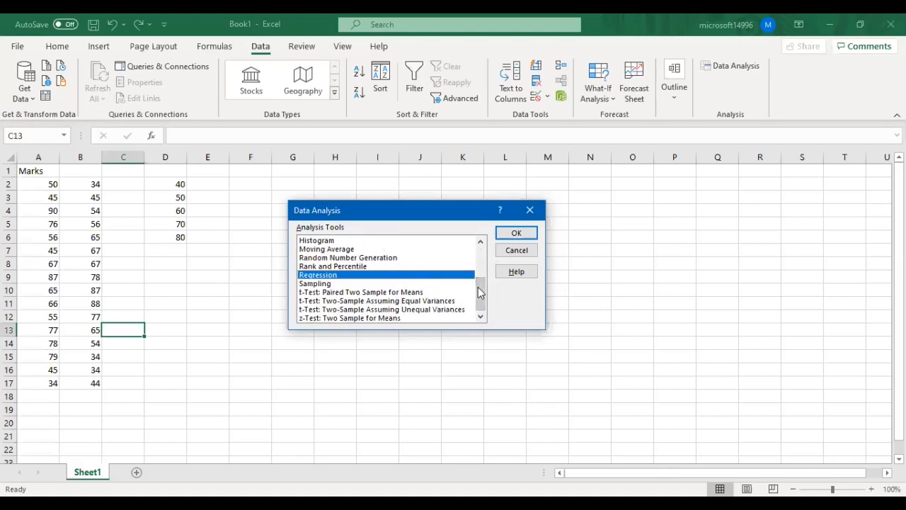
left_click_drag(485, 303, 480, 262)
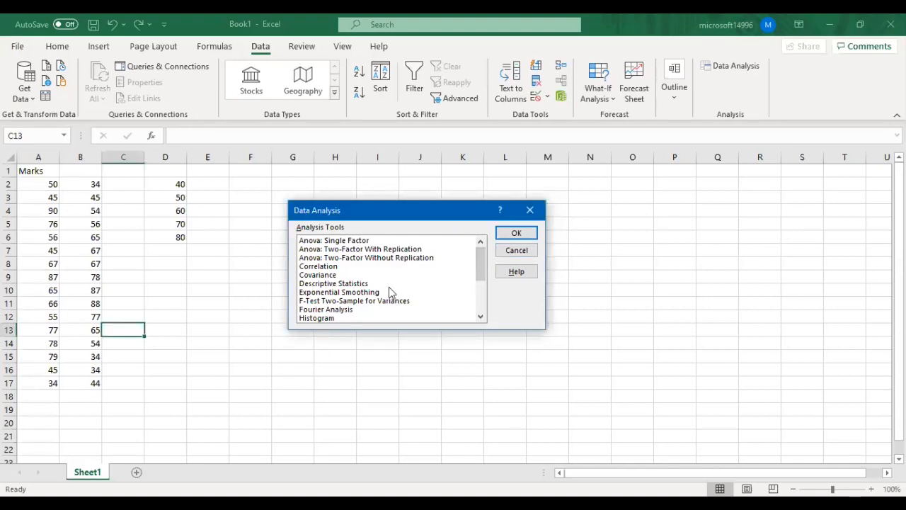
key("Escape")
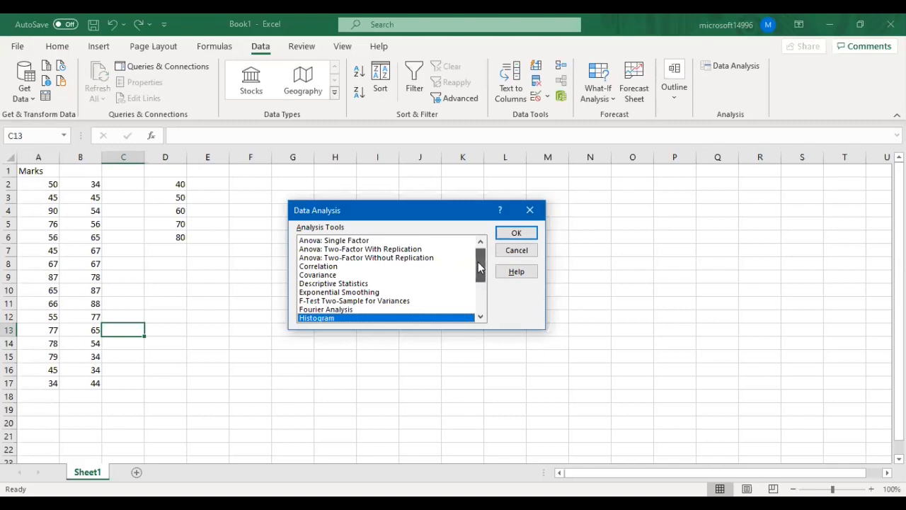
Step: Choose Descriptive Statistics from the Data Analysis tools and open its settings
scroll(478, 267, "down", 1)
scroll(422, 275, "down", 1)
scroll(422, 262, "up", 2)
left_click(418, 267)
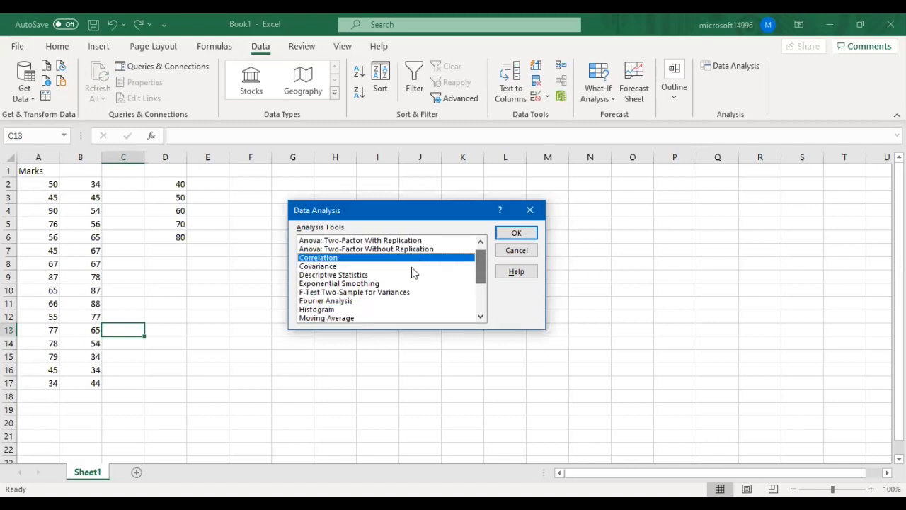
left_click(385, 277)
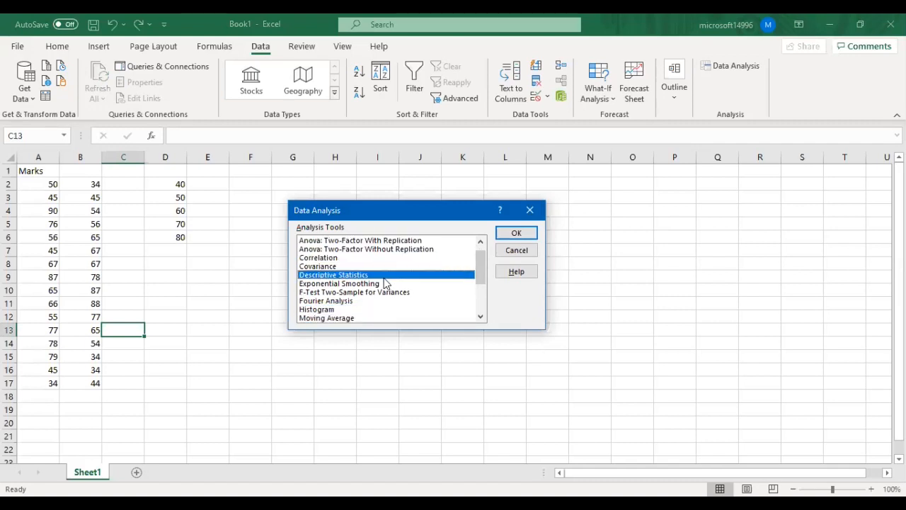
left_click(738, 154)
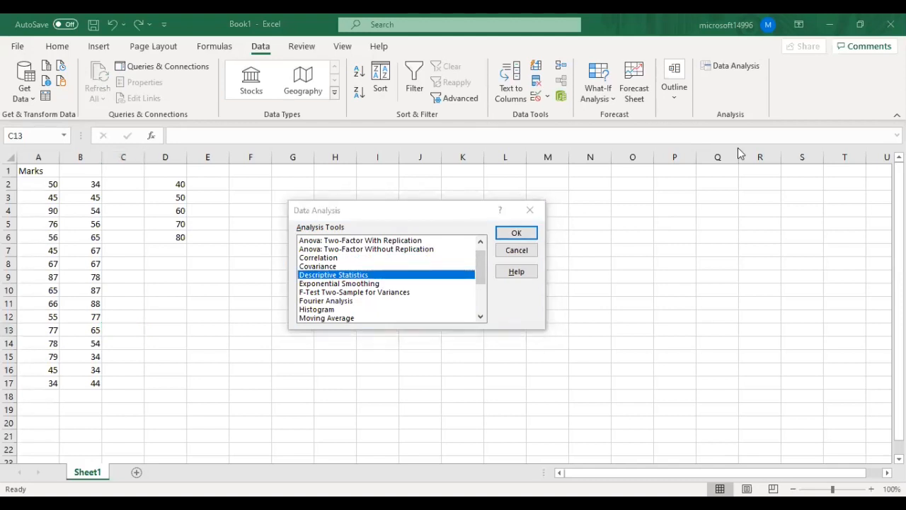
left_click(508, 233)
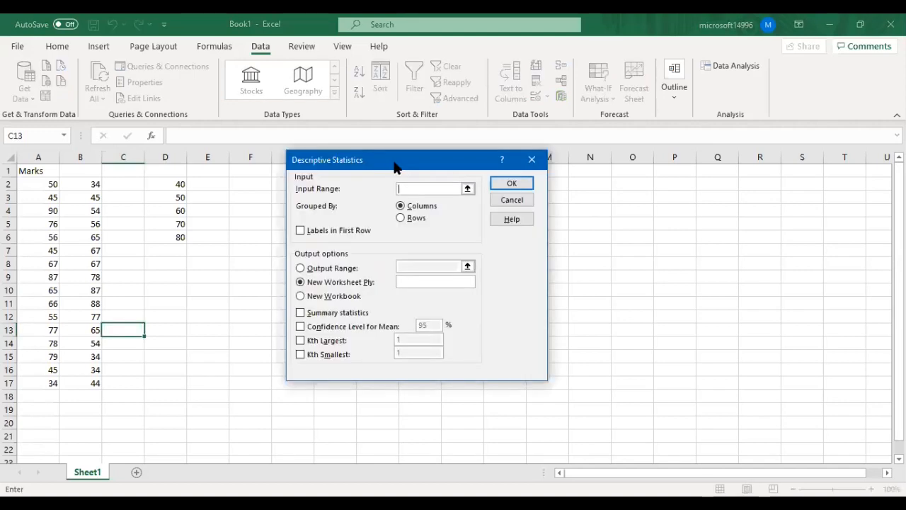
left_click_drag(366, 157, 338, 189)
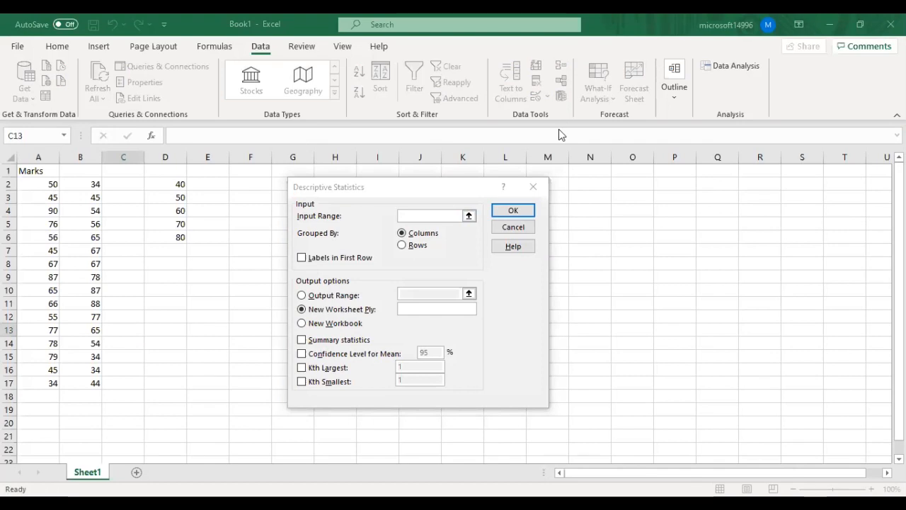
Step: Set the Descriptive Statistics input range to both columns of marks, A2:B17
left_click(434, 216)
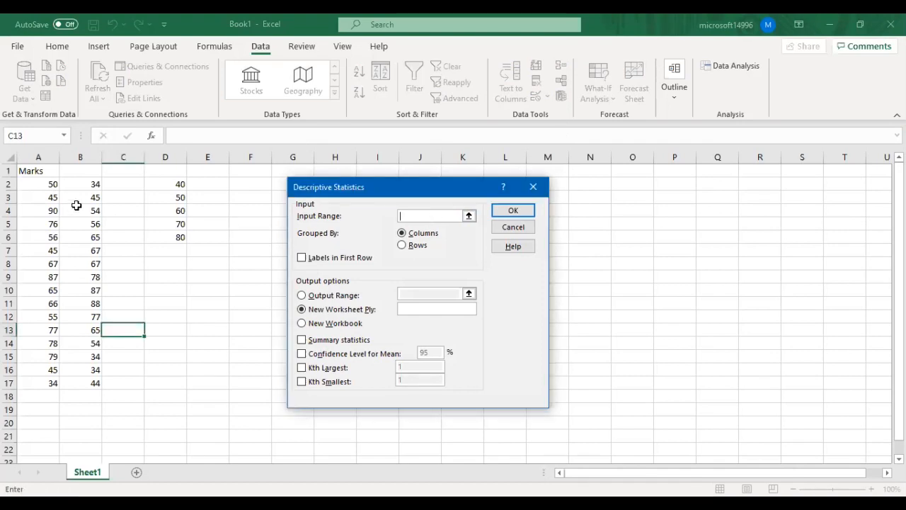
left_click(43, 185)
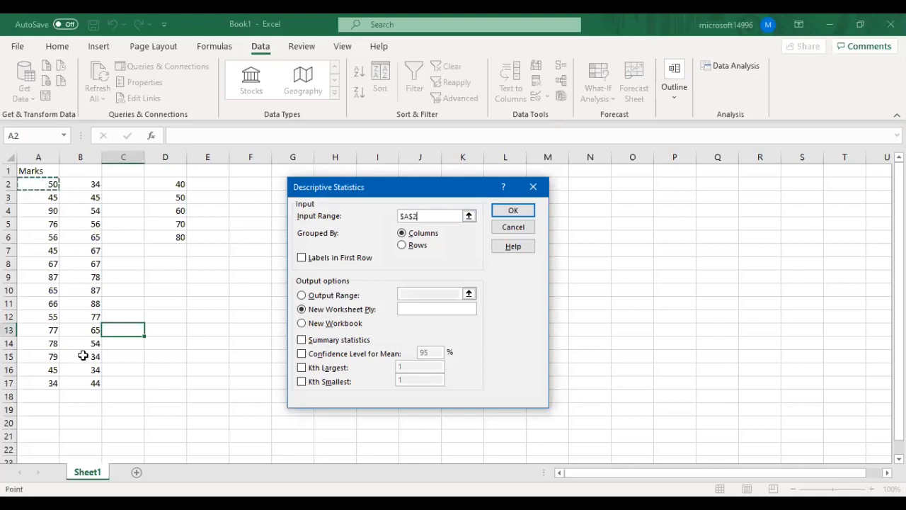
left_click(84, 383, "shift")
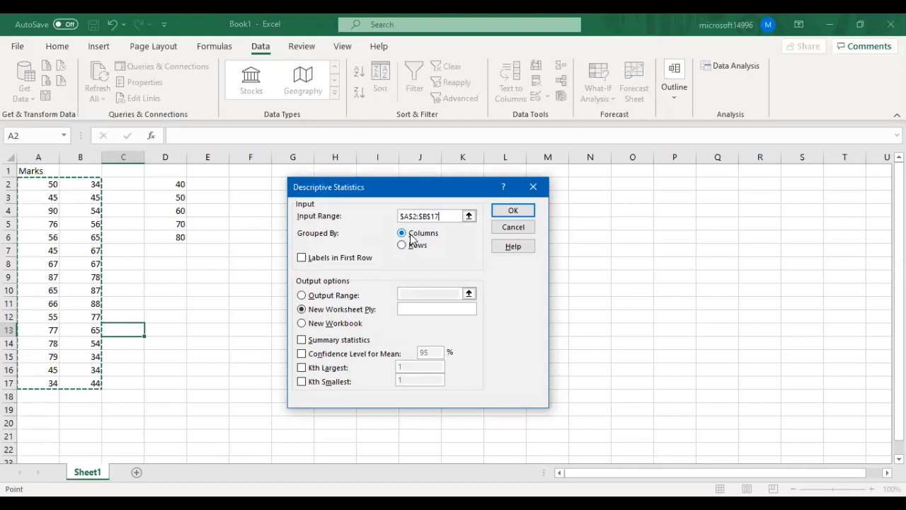
left_click(618, 170)
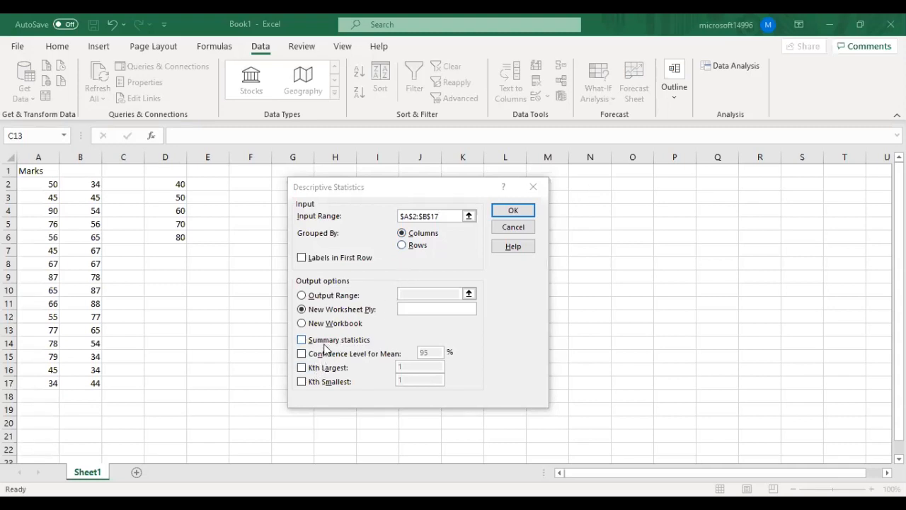
key("Escape")
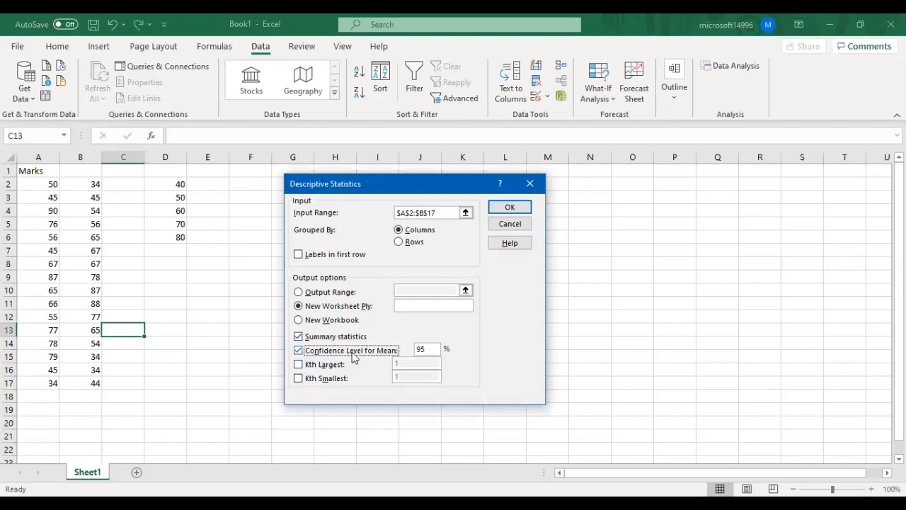
Step: Add Kth Largest and Kth Smallest, both with 1, to the descriptive statistics and generate the output on a new worksheet
left_click(337, 368)
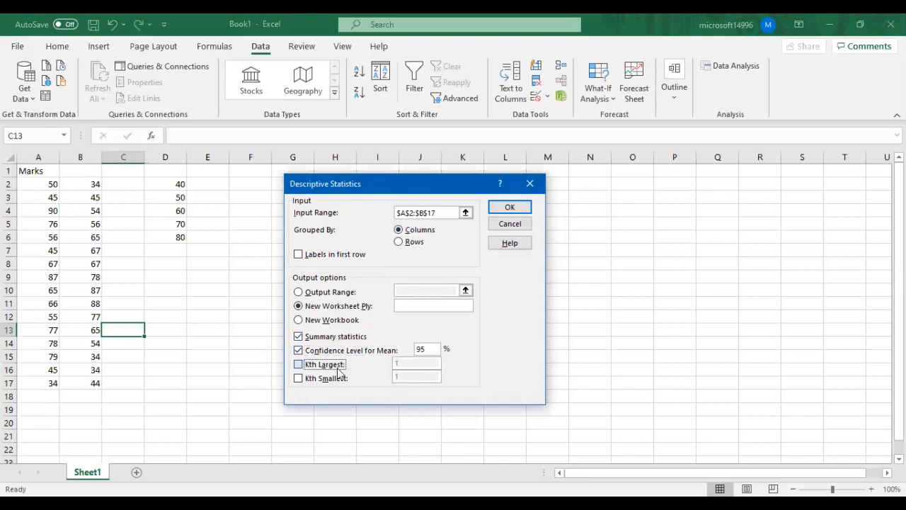
left_click(332, 379)
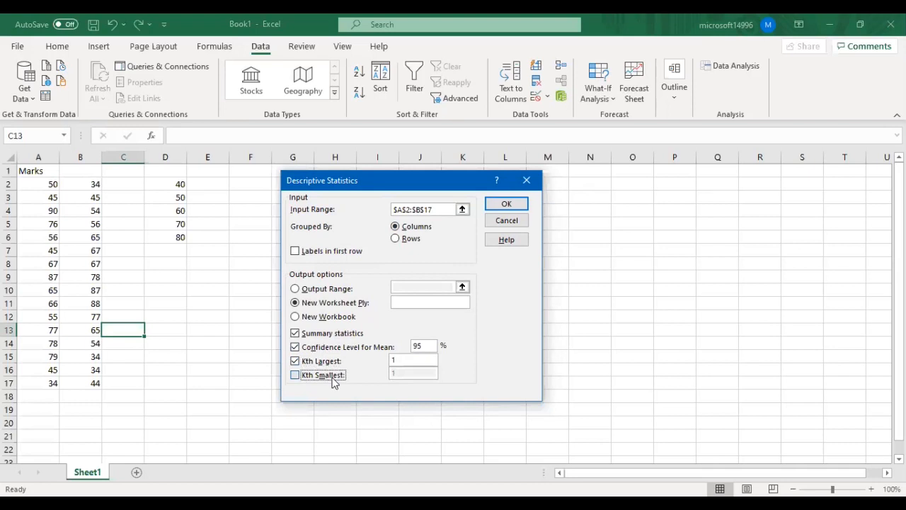
left_click(333, 379)
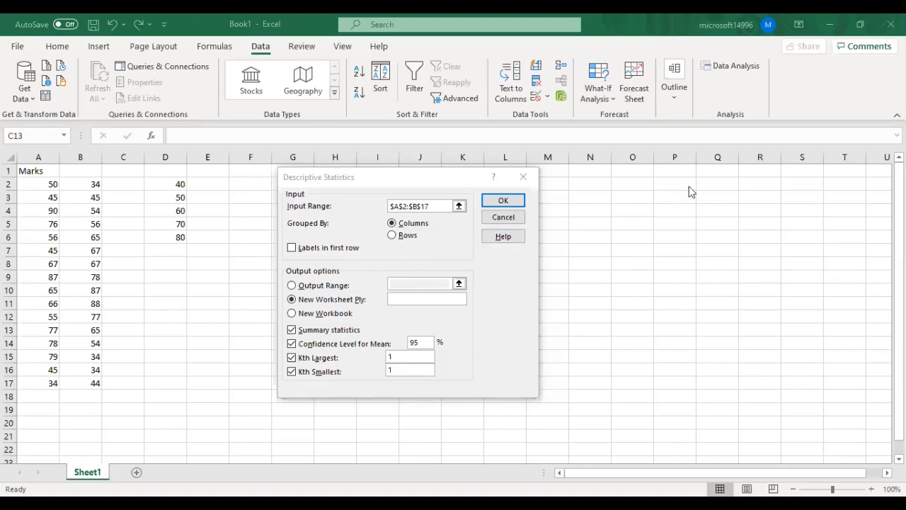
left_click(504, 201)
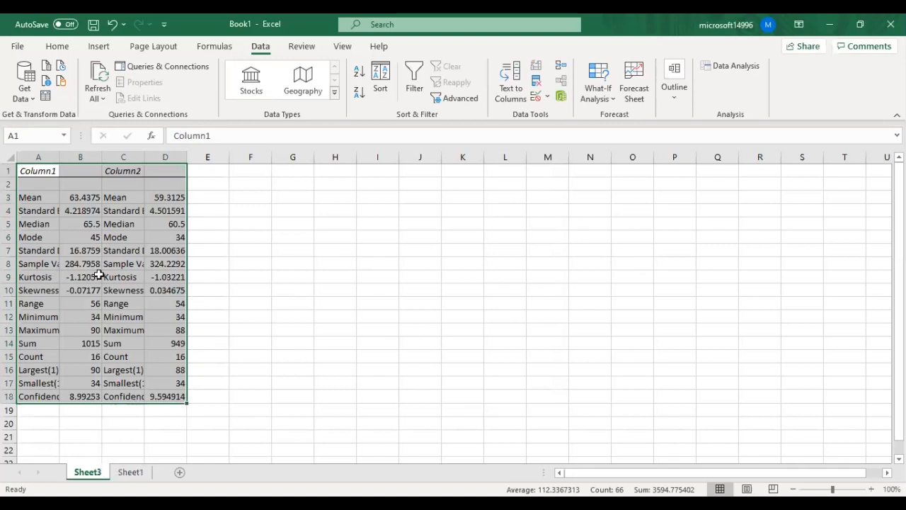
Step: Fit the widths of columns A to D to their contents on the new statistics sheet
double_click(59, 162)
double_click(167, 157)
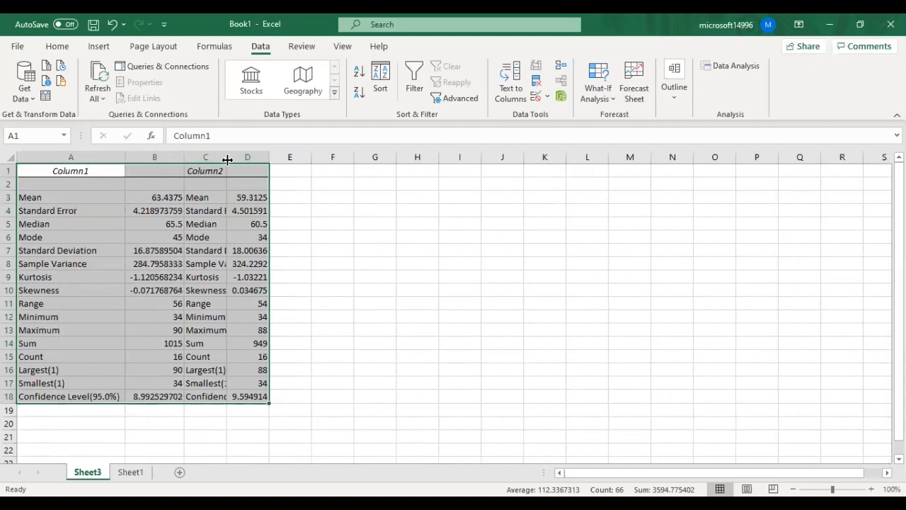
double_click(227, 157)
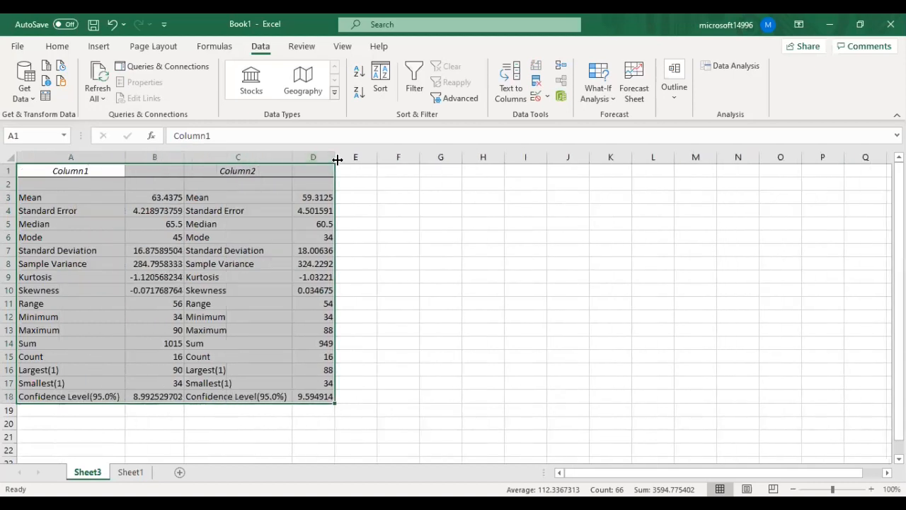
double_click(338, 159)
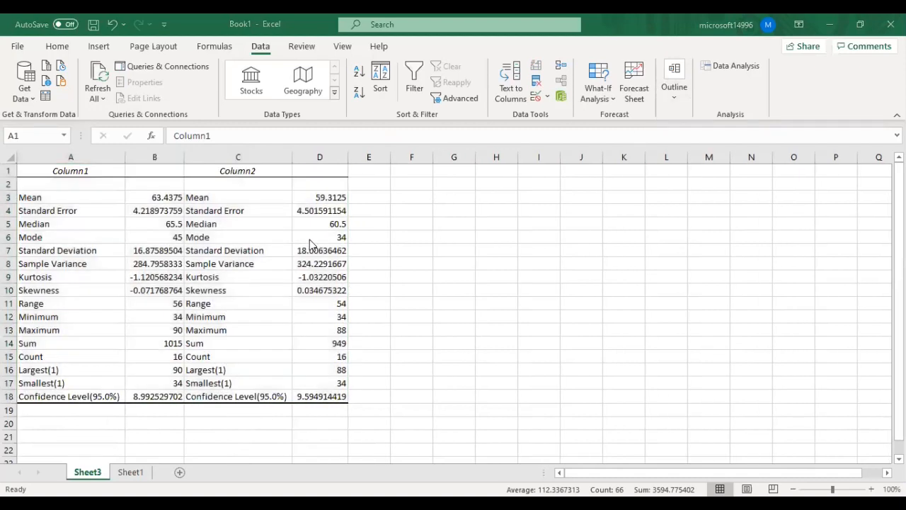
Step: Review the Column1 statistics from Mean down to Confidence Level in A3:B18
left_click(173, 225)
mouse_move(75, 200)
left_mouse_down()
mouse_move(133, 329)
mouse_move(135, 398)
left_mouse_up()
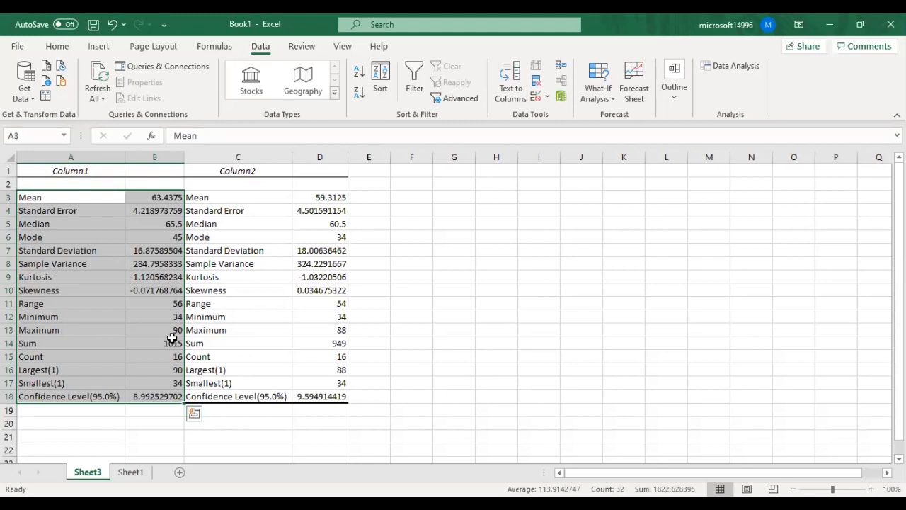
left_click(176, 398)
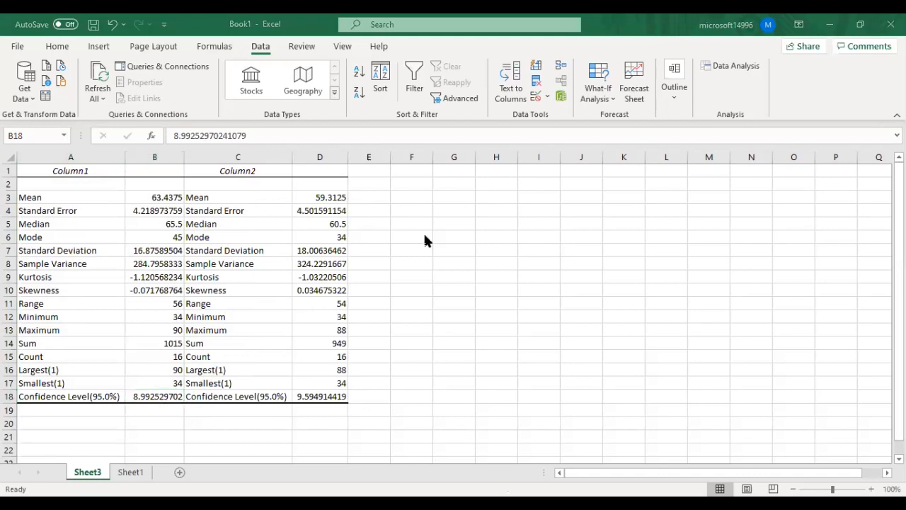
Step: On Sheet1, move the second column of marks, B2:B17, beneath the first column, starting at A18
left_click(134, 472)
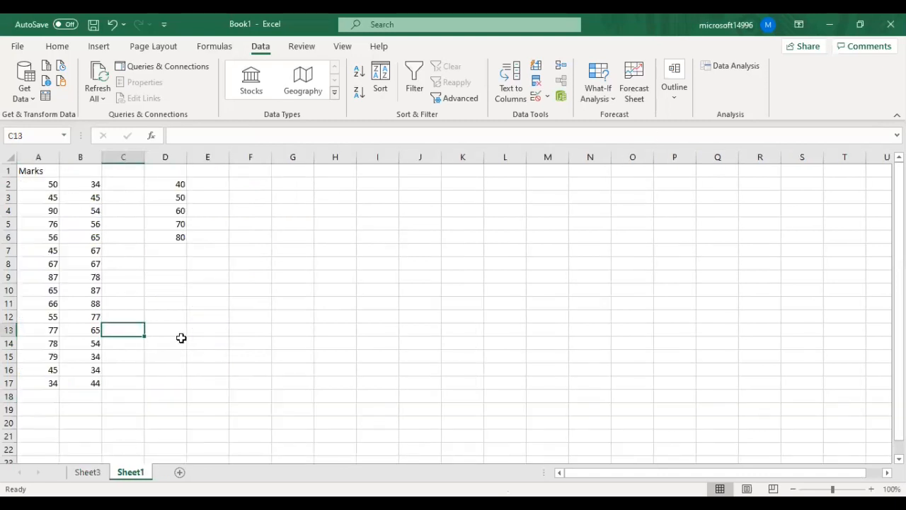
left_click_drag(45, 188, 74, 378)
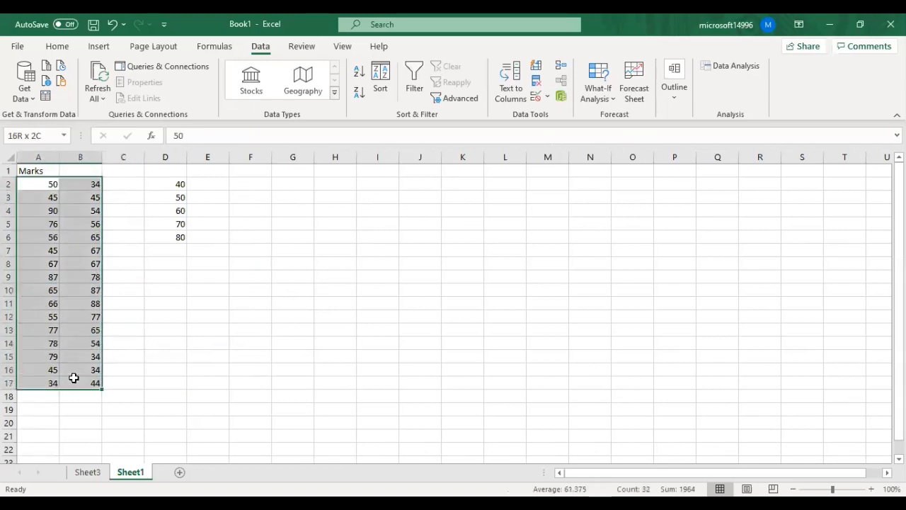
left_click(92, 185)
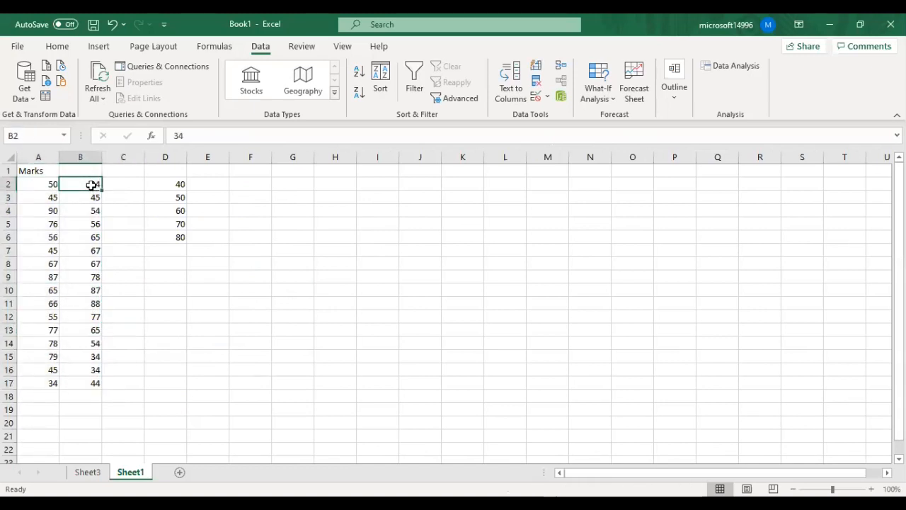
key("ctrl+shift+Down")
key("ctrl+c")
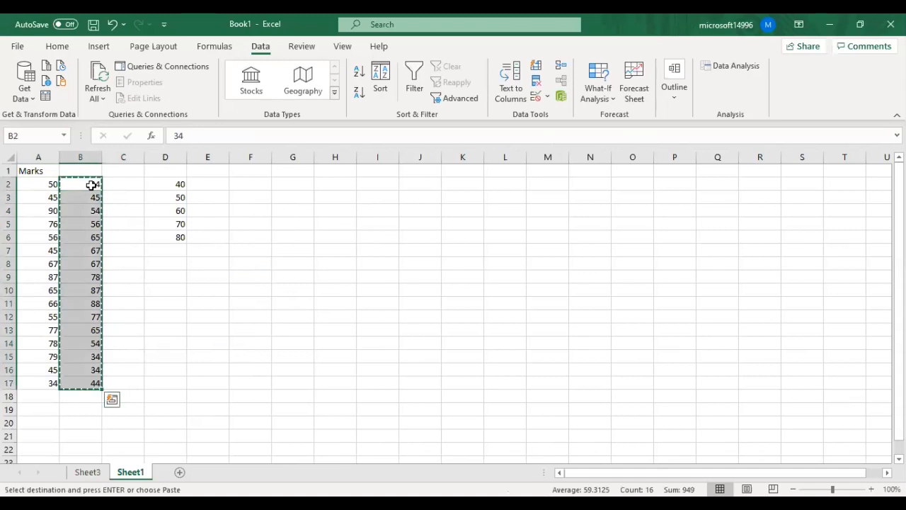
key("Left")
key("ctrl+Down")
key("Down")
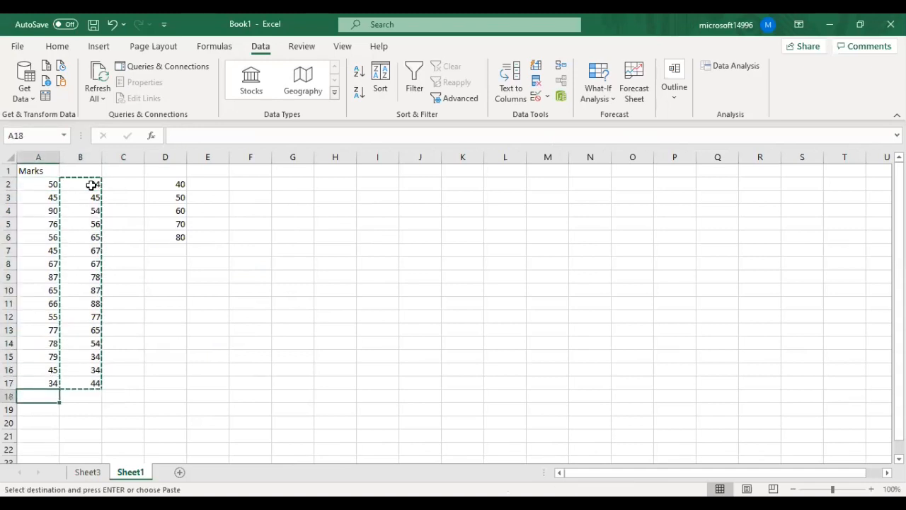
key("ctrl+v")
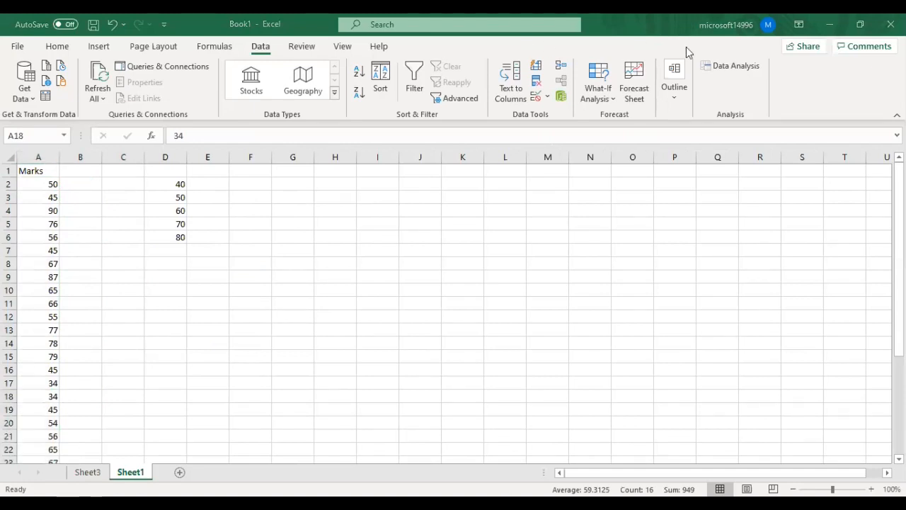
Step: Fit the width of the Marks column to its contents
left_click(680, 127)
left_click(327, 237)
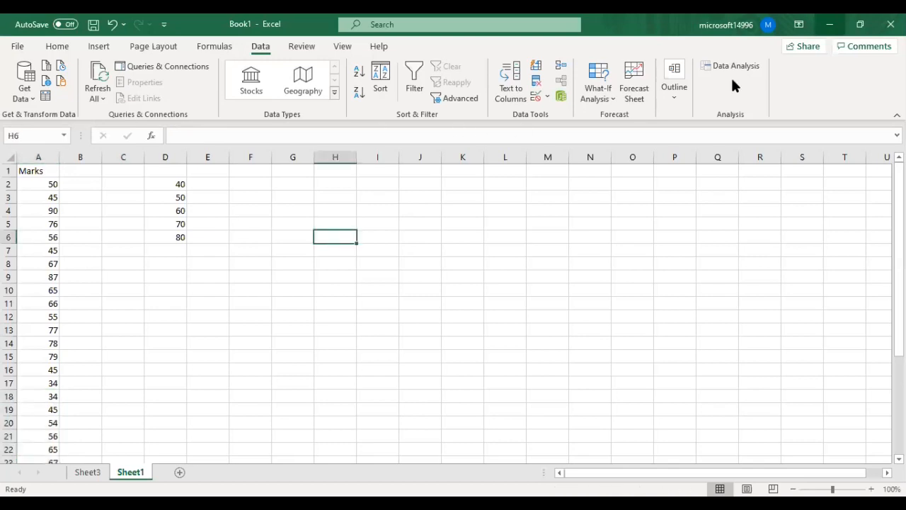
double_click(59, 158)
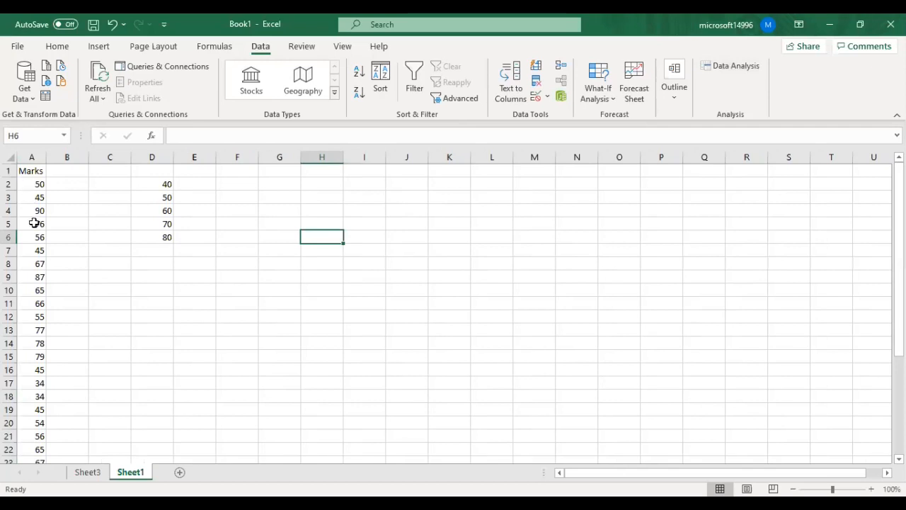
Step: Check where the combined Marks column starts and ends
left_click(34, 341)
key("ctrl+Down")
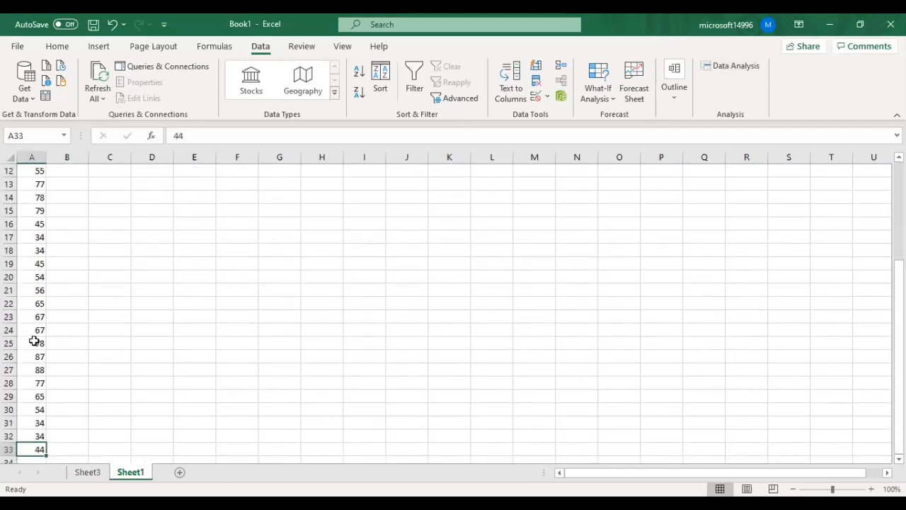
key("ctrl+Up")
key("ctrl+Down")
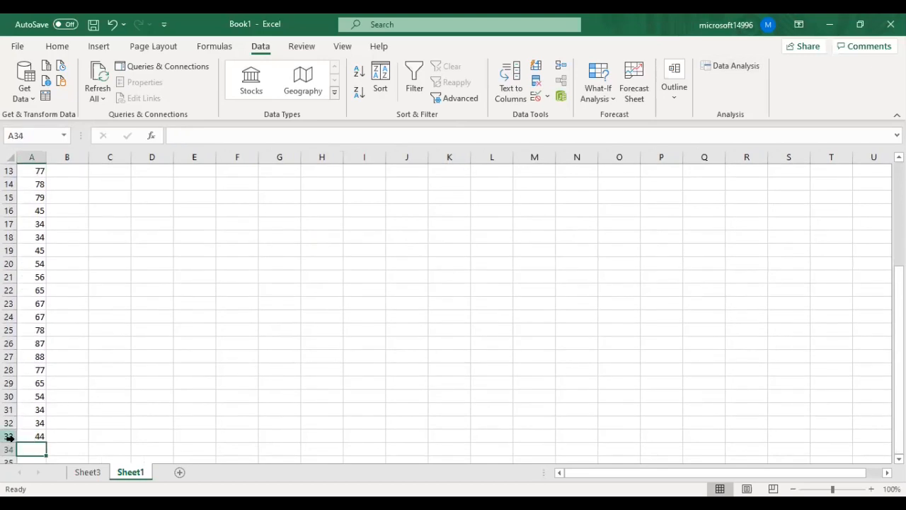
left_click(37, 436)
key("ctrl+Up")
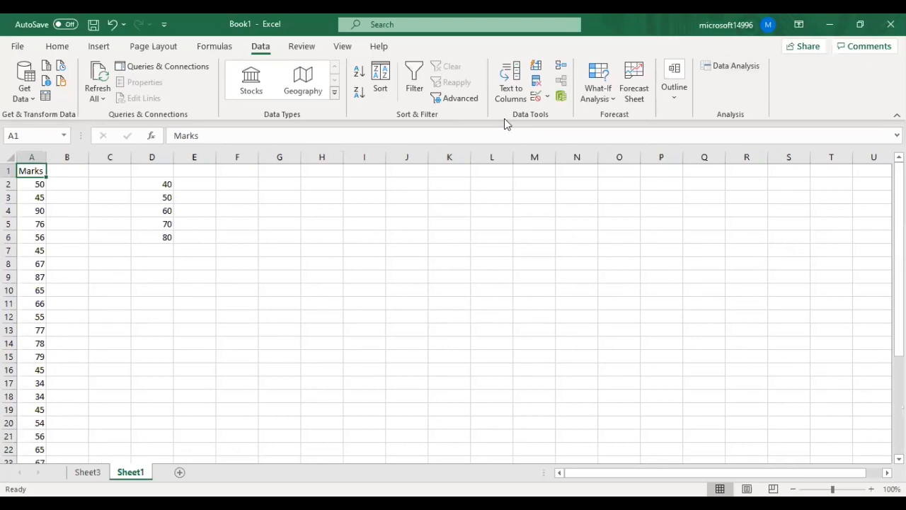
Step: Reopen Descriptive Statistics from the Data Analysis tools and replace the input range with the combined marks, A2:A33
key("Down")
left_click(717, 71)
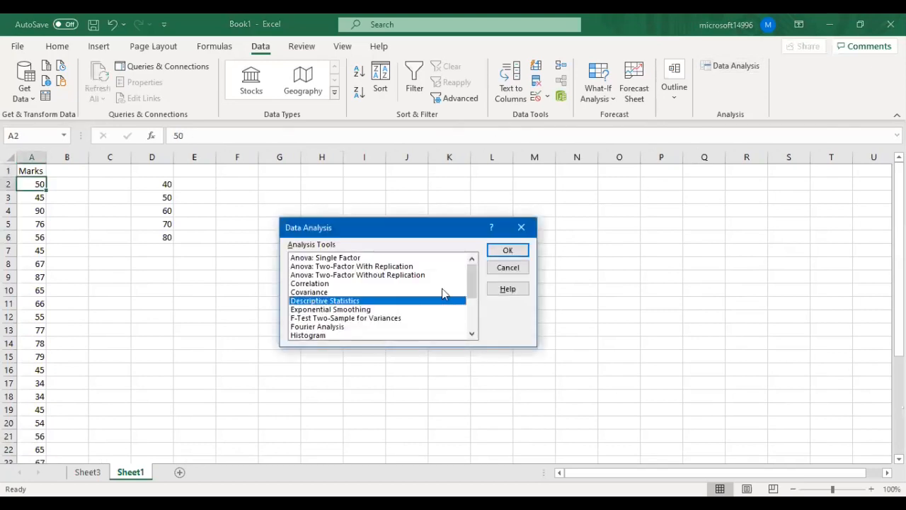
left_click(501, 250)
left_click(442, 206)
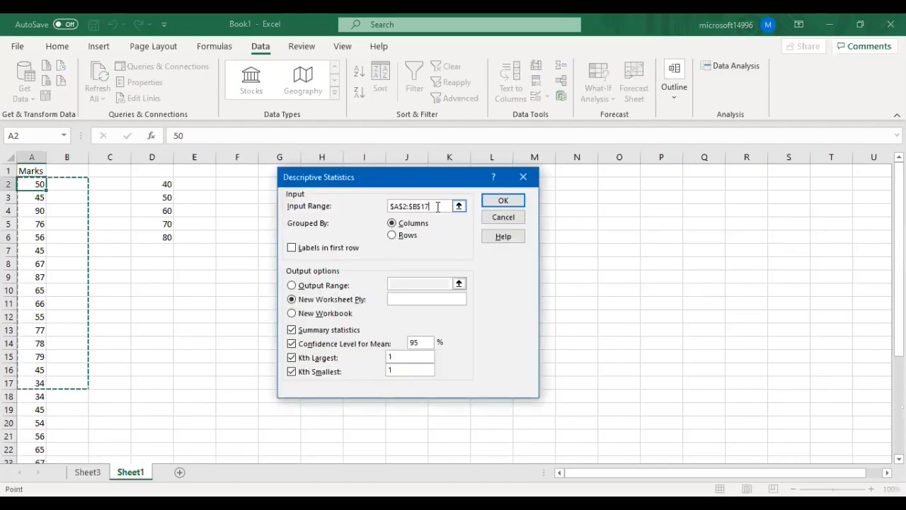
left_click_drag(431, 206, 380, 213)
key("BackSpace")
key("BackSpace")
key("BackSpace")
key("BackSpace")
key("BackSpace")
key("BackSpace")
key("BackSpace")
key("BackSpace")
key("BackSpace")
key("BackSpace")
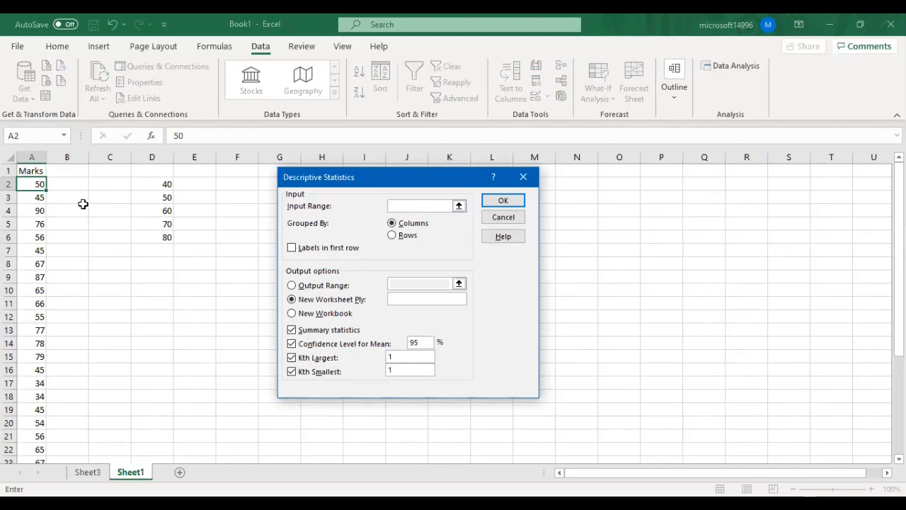
left_click(39, 186)
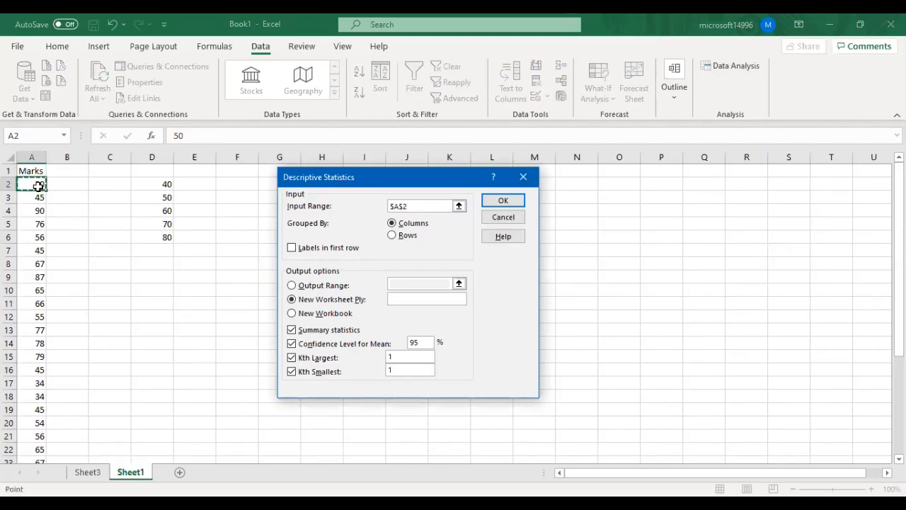
key("ctrl+shift+Down")
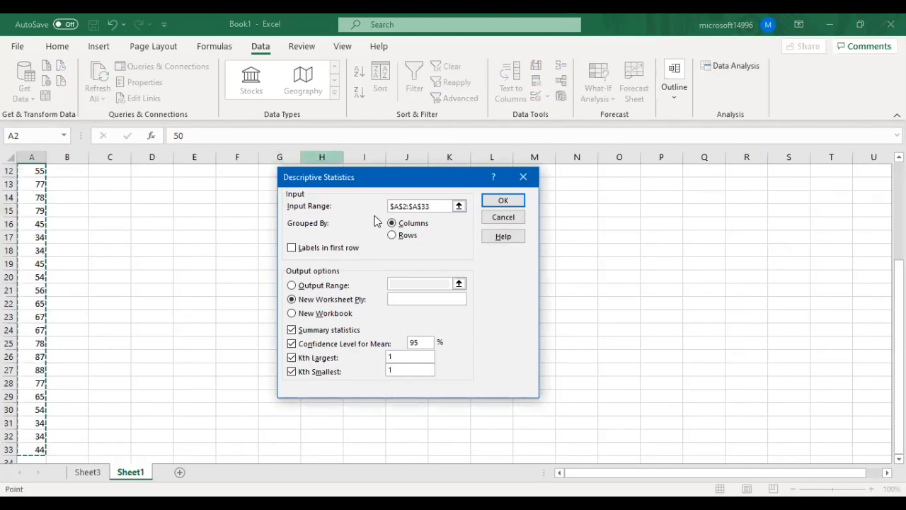
Step: Turn off Kth Largest and Kth Smallest, and extend the input range to A1:A33 to include the Marks header
left_click(320, 359)
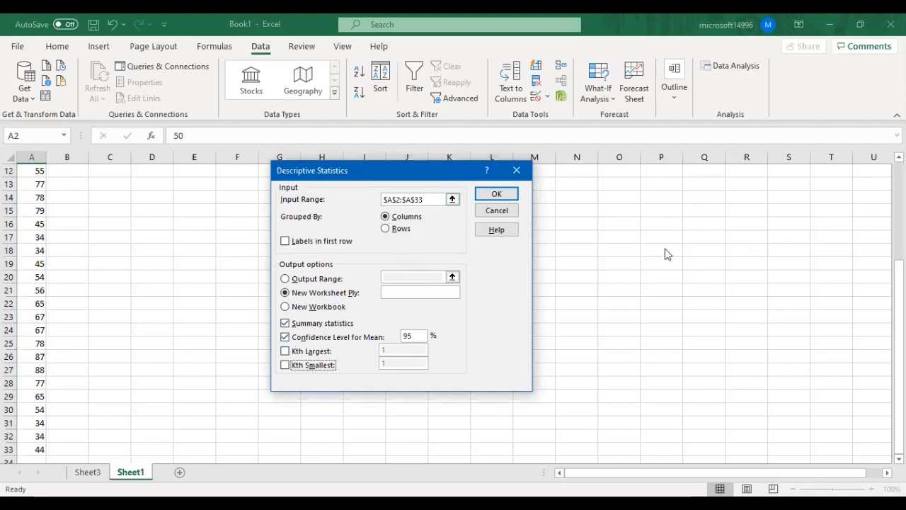
left_click(433, 199)
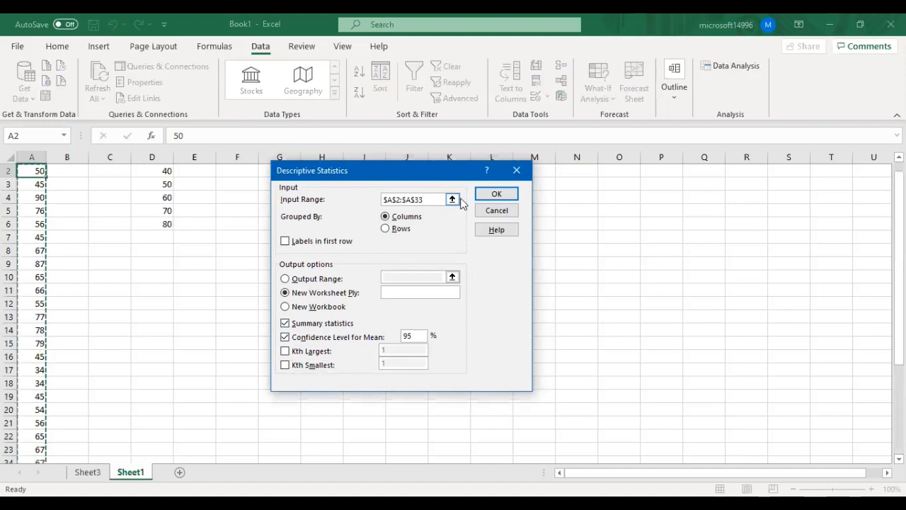
left_click(37, 173)
key("Up")
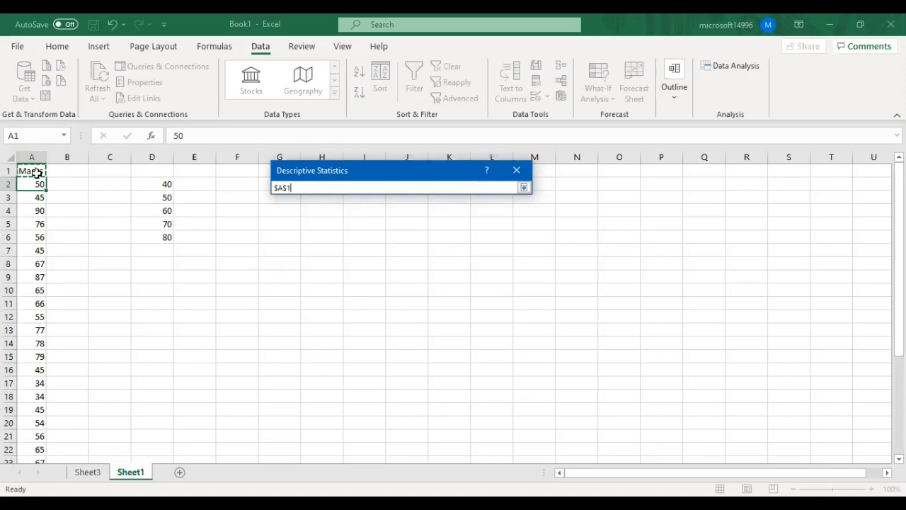
key("ctrl+shift+Down")
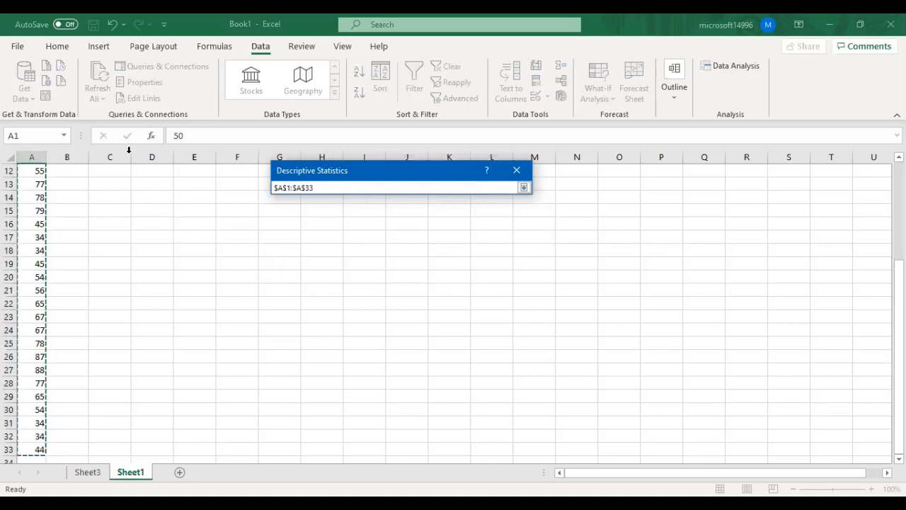
left_click(523, 189)
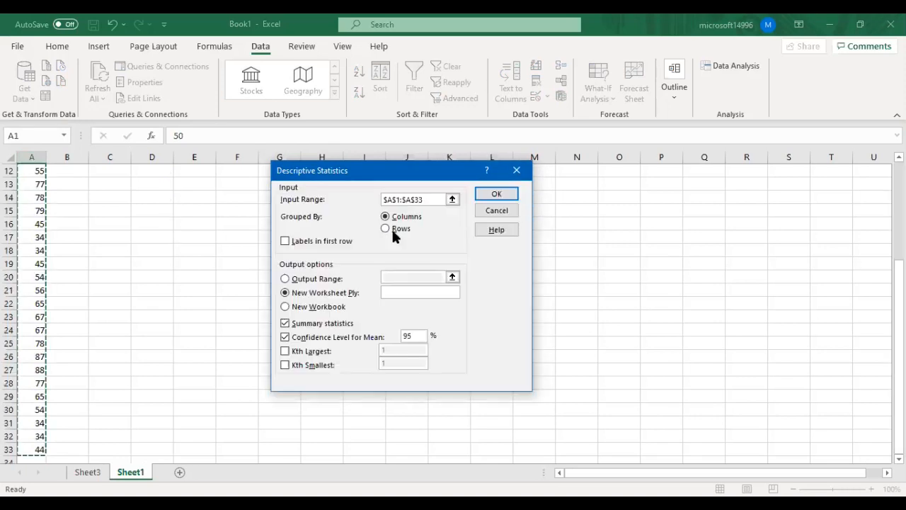
Step: Try to run the descriptive statistics on A1:A33 with Labels in first row turned off
left_click(307, 242)
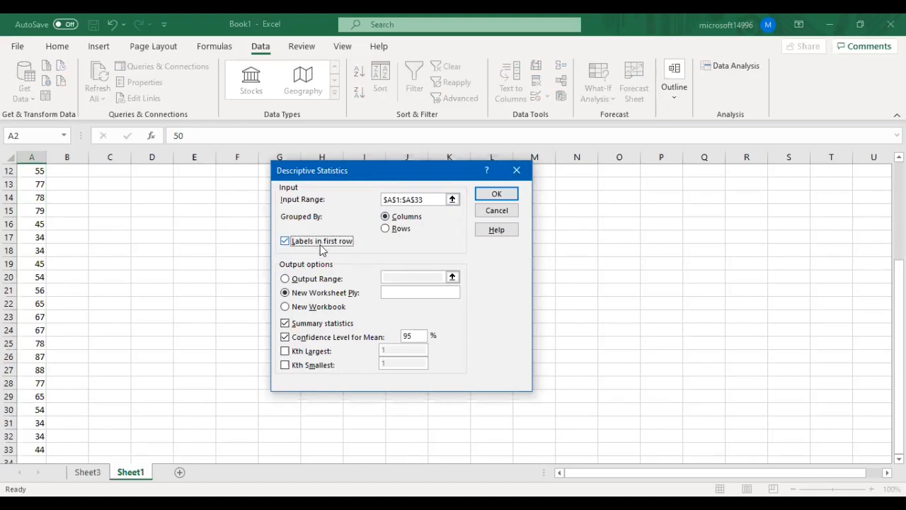
left_click(320, 244)
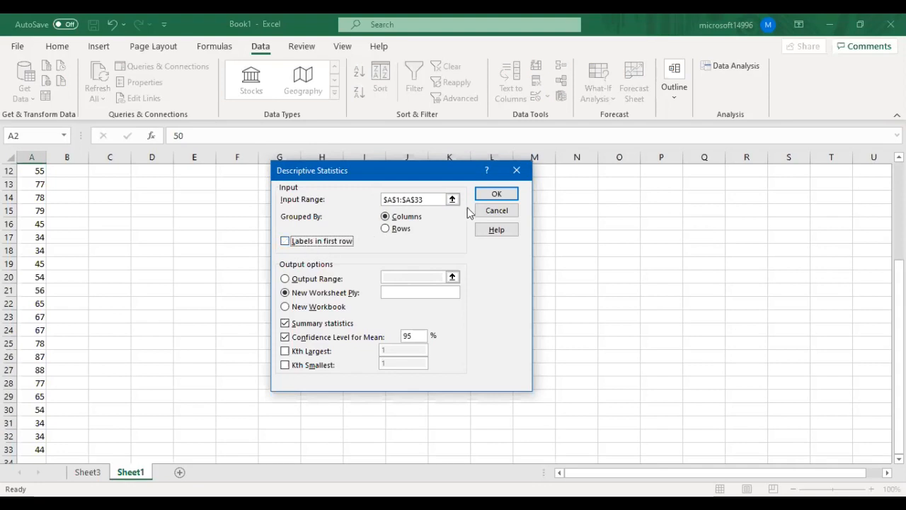
left_click(487, 197)
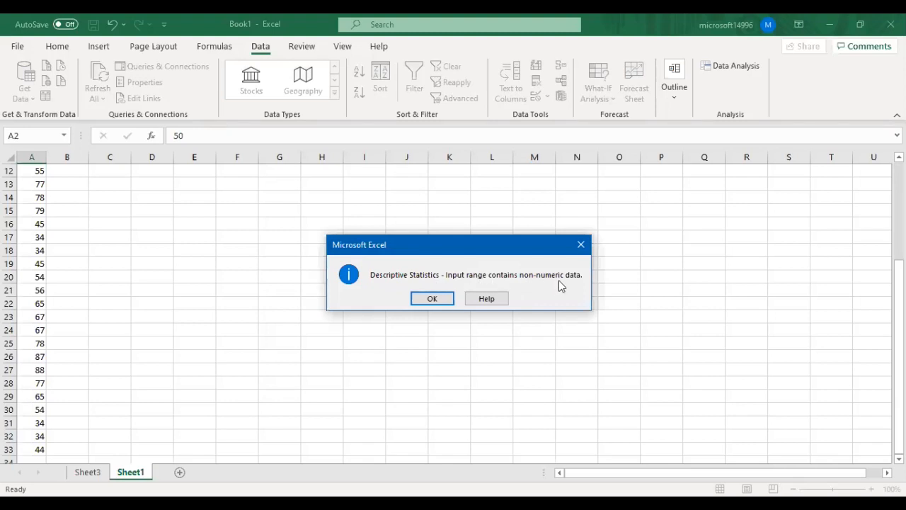
left_click(432, 298)
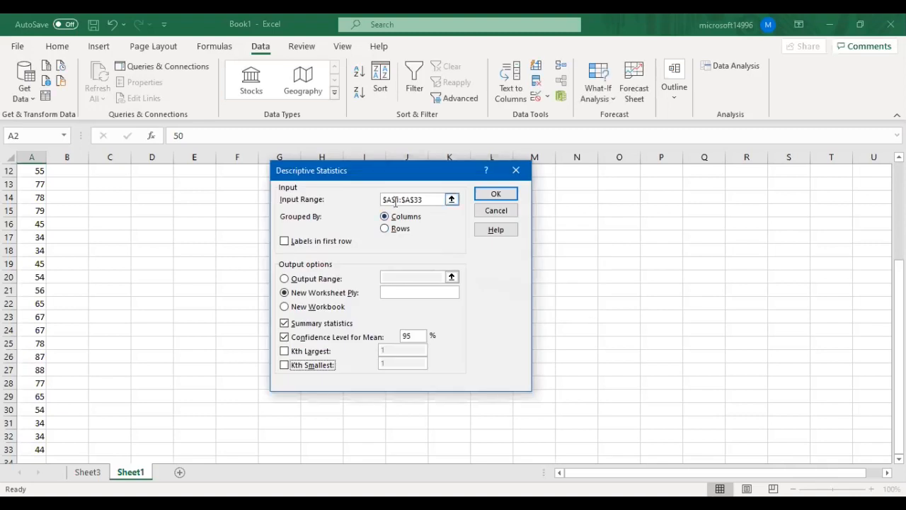
Step: Rerun the descriptive statistics on A1:A33 with Labels in first row turned on, widen the output columns to fit, and return to Sheet1
left_click(395, 202)
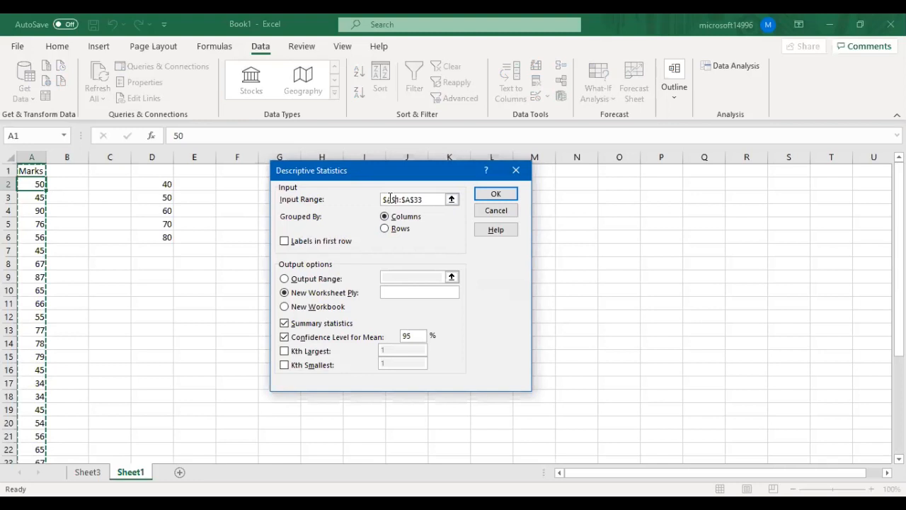
left_click(284, 243)
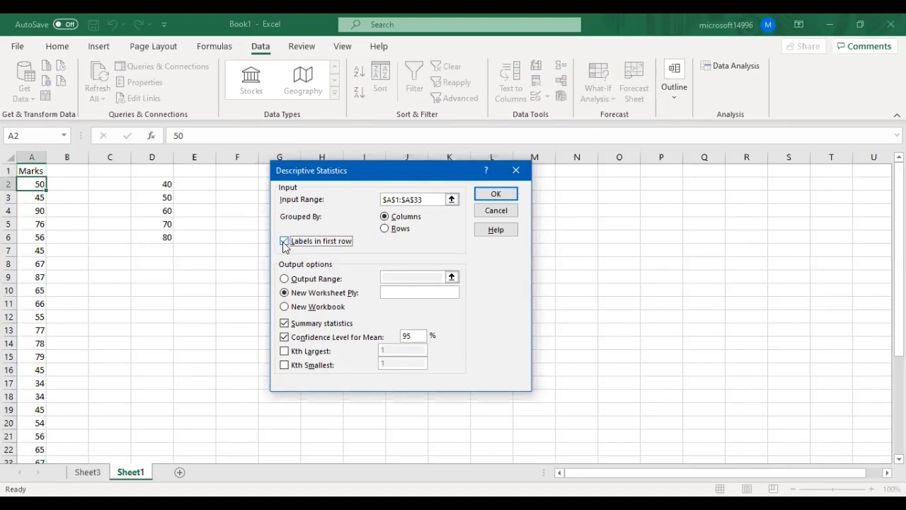
left_click(503, 191)
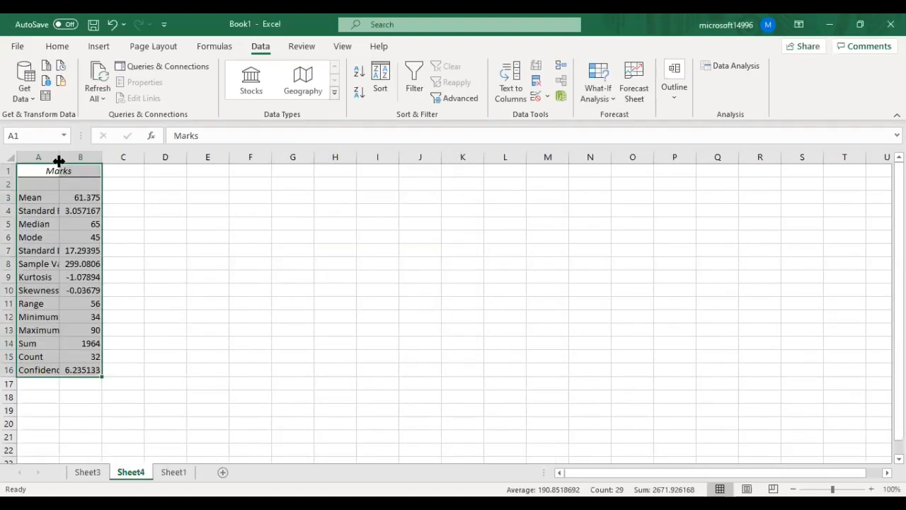
double_click(165, 162)
left_click(178, 359)
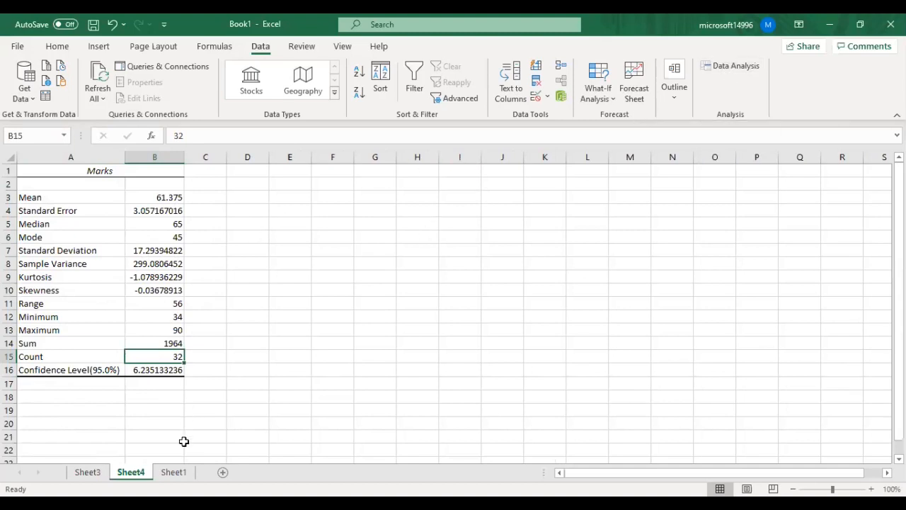
left_click(174, 472)
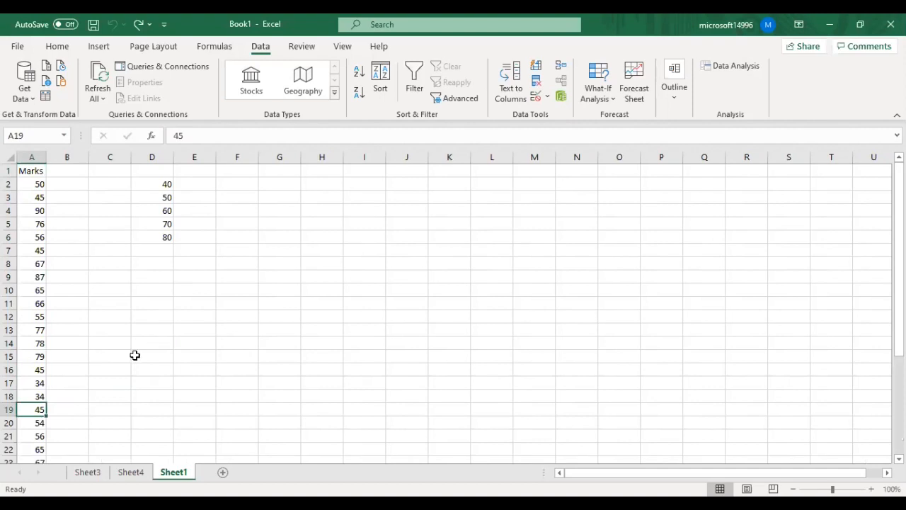
left_click(745, 71)
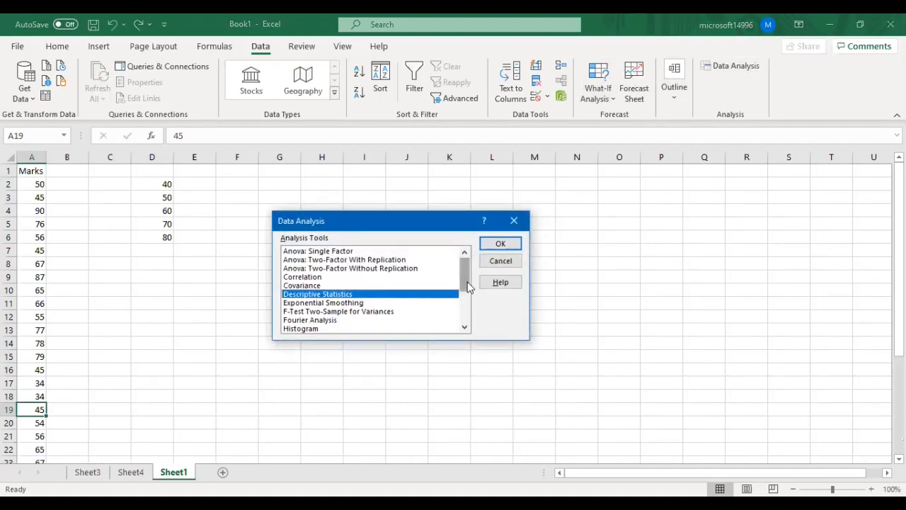
left_click_drag(469, 285, 467, 294)
left_click(389, 311)
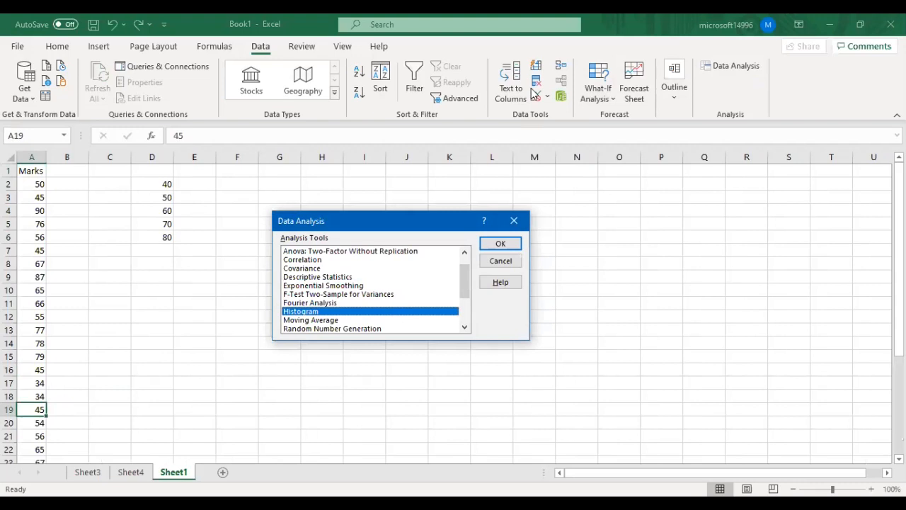
left_click(501, 260)
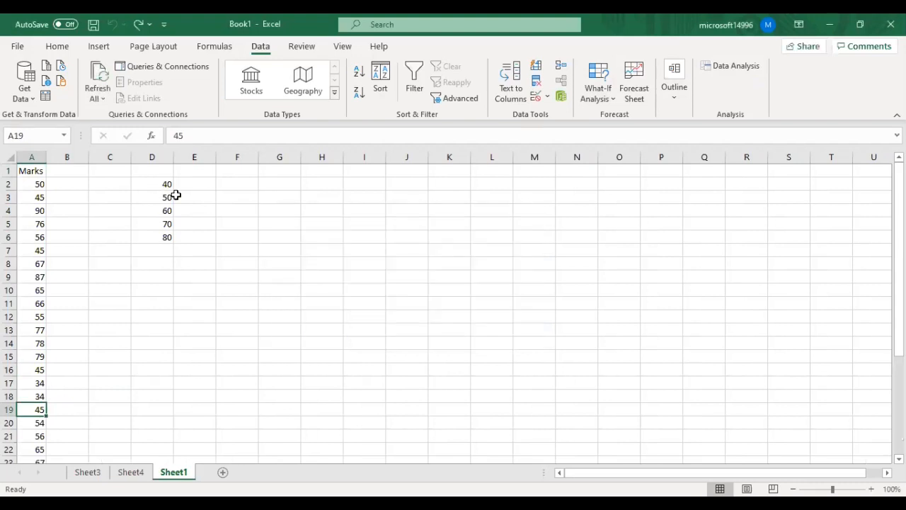
Step: Add the header Bins in D1 above the bin values
left_click(154, 170)
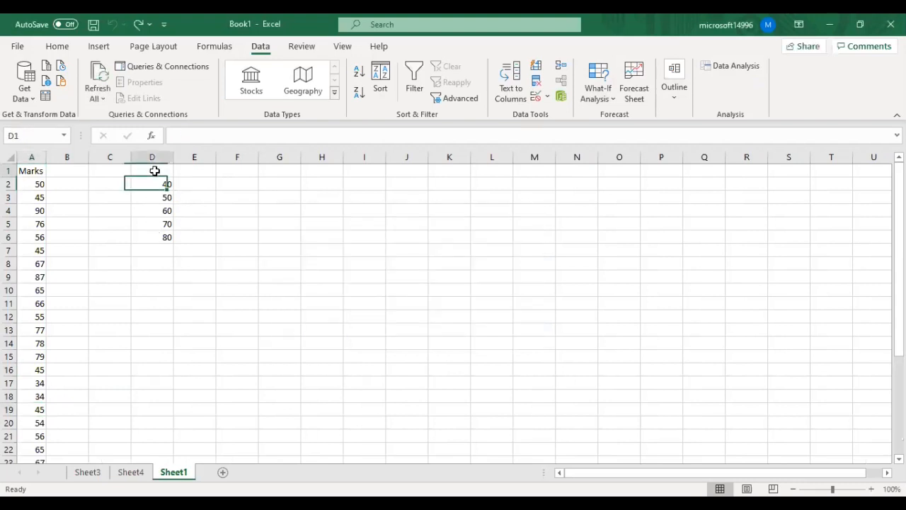
type("Bins")
key("Return")
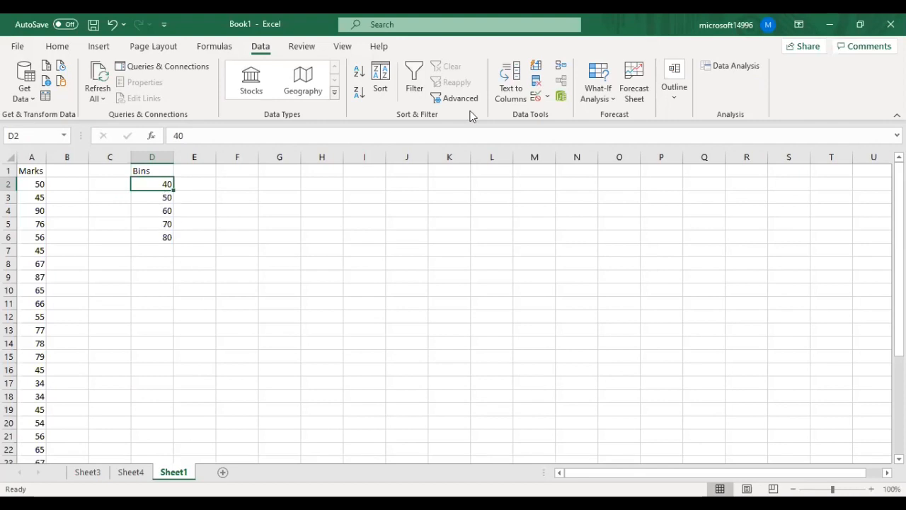
left_click(163, 200)
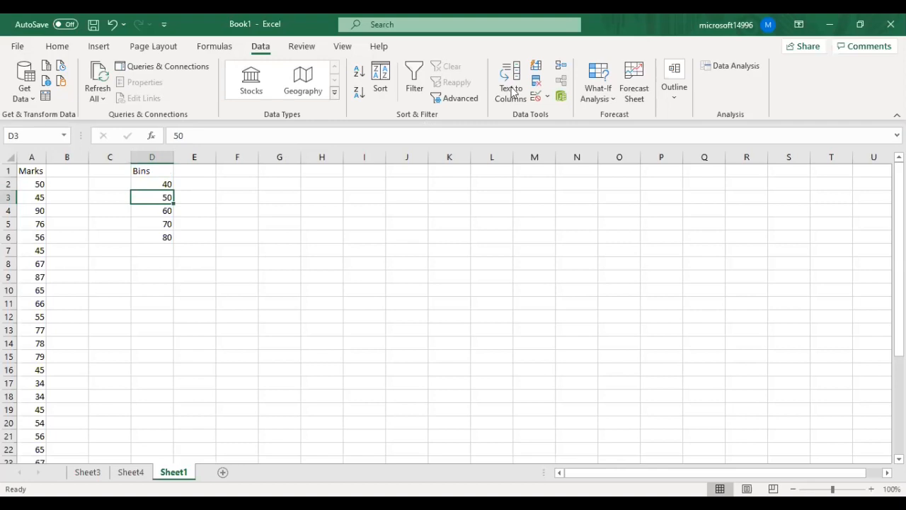
double_click(161, 237)
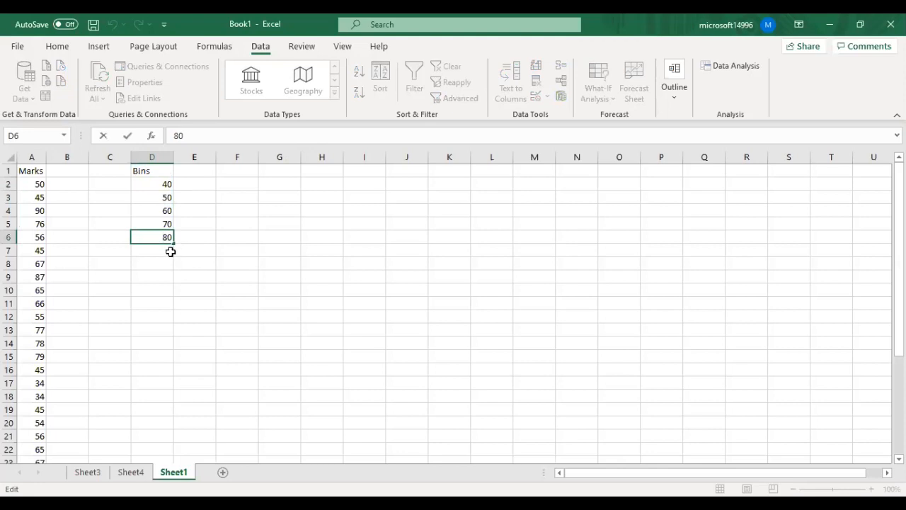
left_click(170, 253)
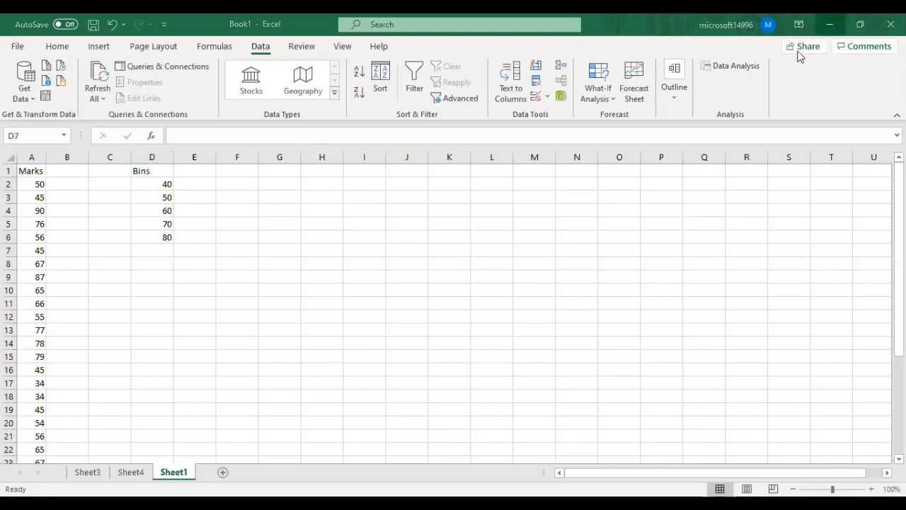
Step: Start the Histogram analysis tool with input range A1:A33 and turn on Labels
left_click(735, 70)
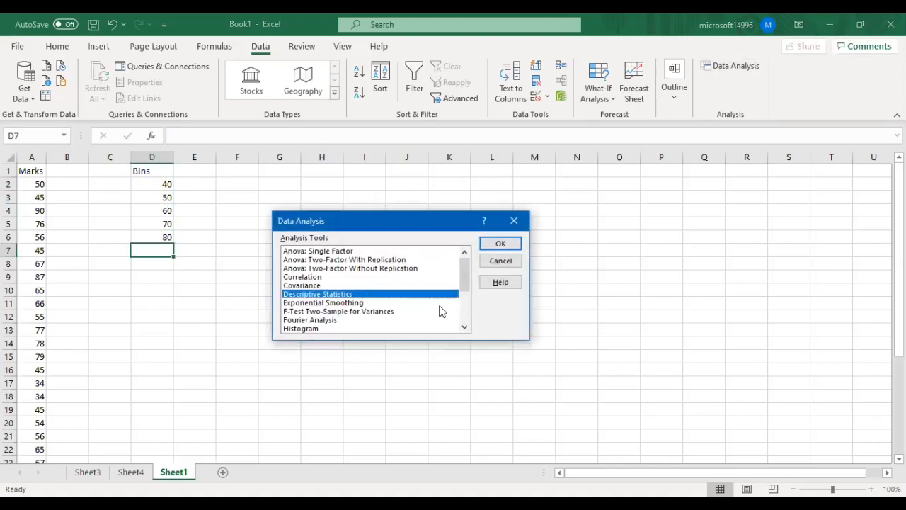
left_click(371, 329)
left_click(488, 245)
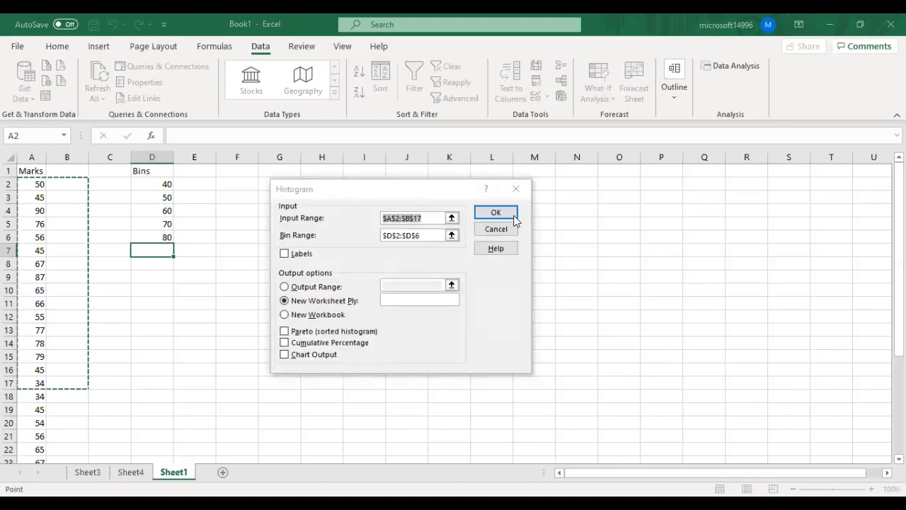
left_click(34, 185)
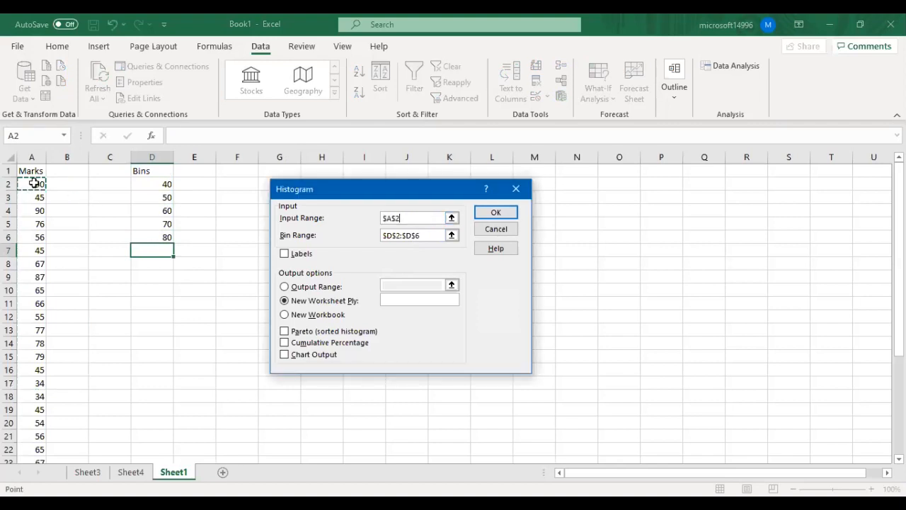
key("ctrl+shift+Down")
left_click(294, 253)
Step: Set the histogram's bin range to D2:D6, leaving out the Bins header
left_click_drag(419, 239, 378, 236)
key("BackSpace")
left_click(164, 210)
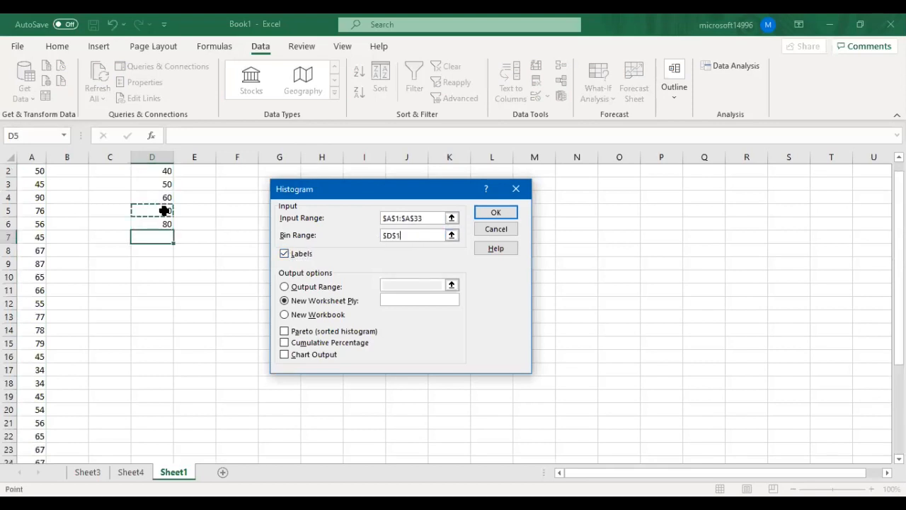
key("Down")
key("shift+Down")
key("shift+Down")
key("shift+Down")
key("shift+Down")
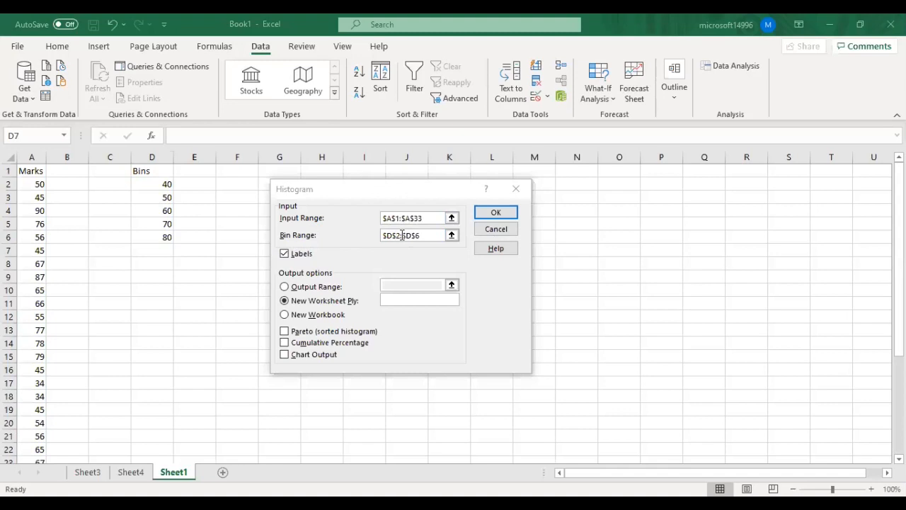
Step: Turn on Pareto, Cumulative Percentage and Chart Output, and generate the histogram on a new worksheet
left_click(309, 332)
left_click(309, 343)
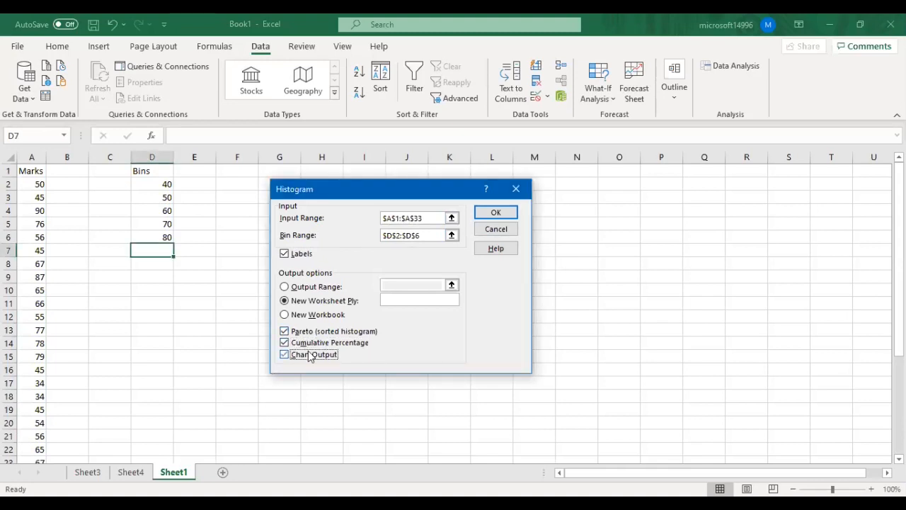
left_click(489, 215)
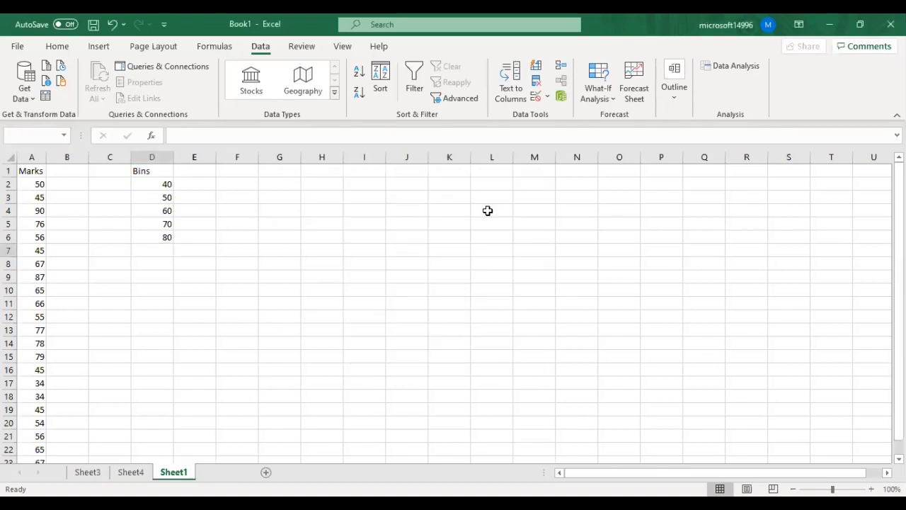
left_click(424, 269)
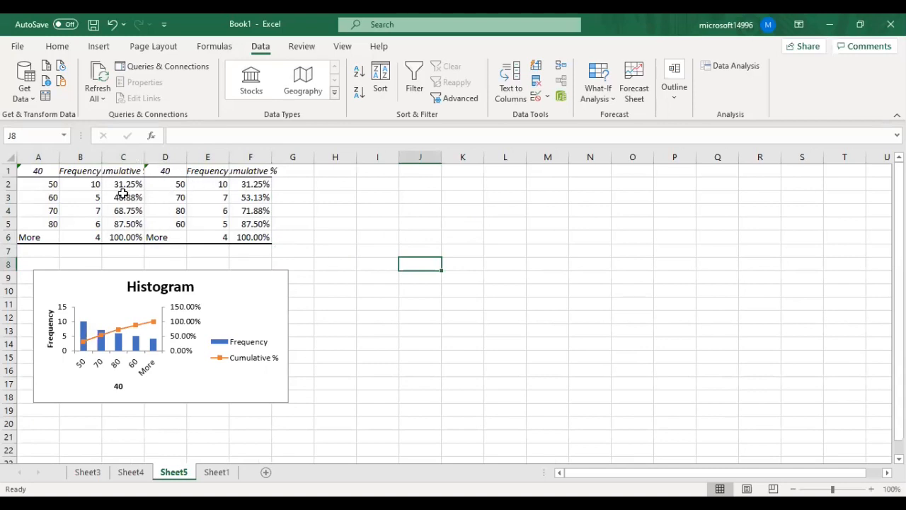
Step: Fit column A of the histogram output, check its header cell A1, and delete Sheet5
double_click(60, 157)
left_click(32, 173)
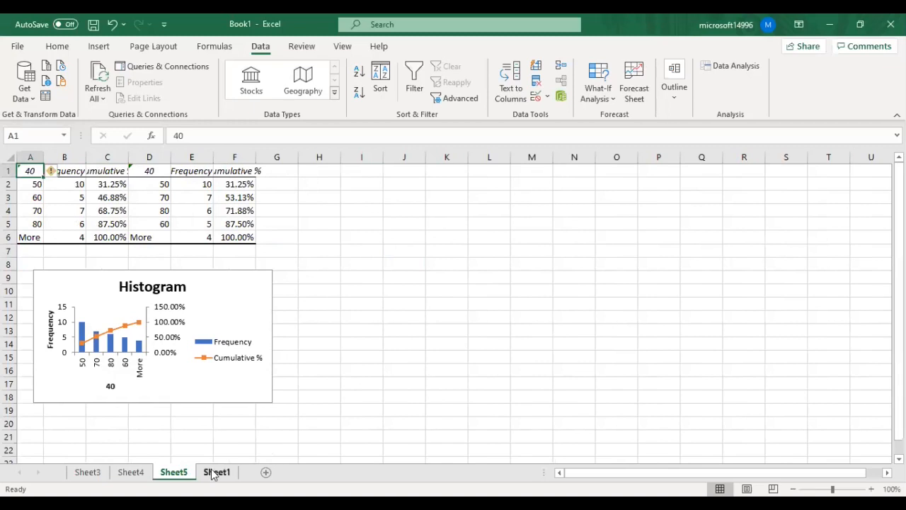
right_click(182, 470)
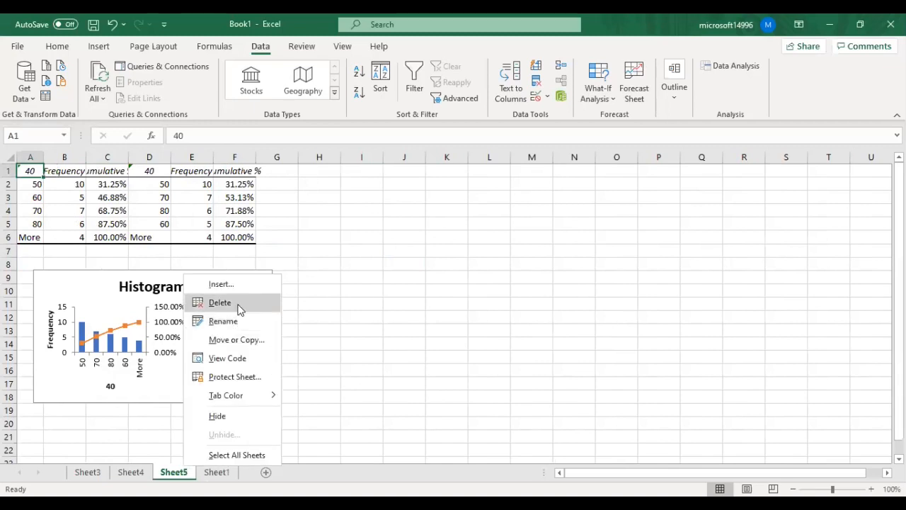
left_click(239, 305)
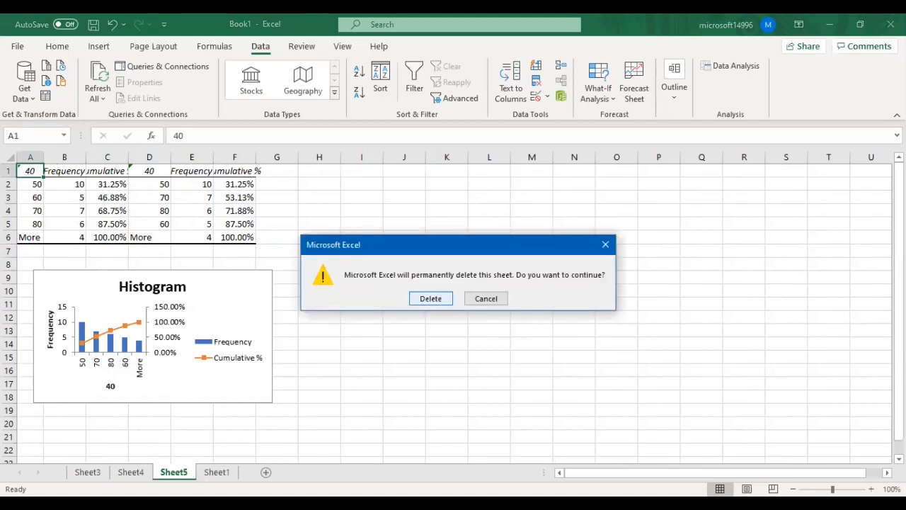
key("Return")
Step: Delete the descriptive statistics output sheets Sheet3 and Sheet4
left_click(88, 473)
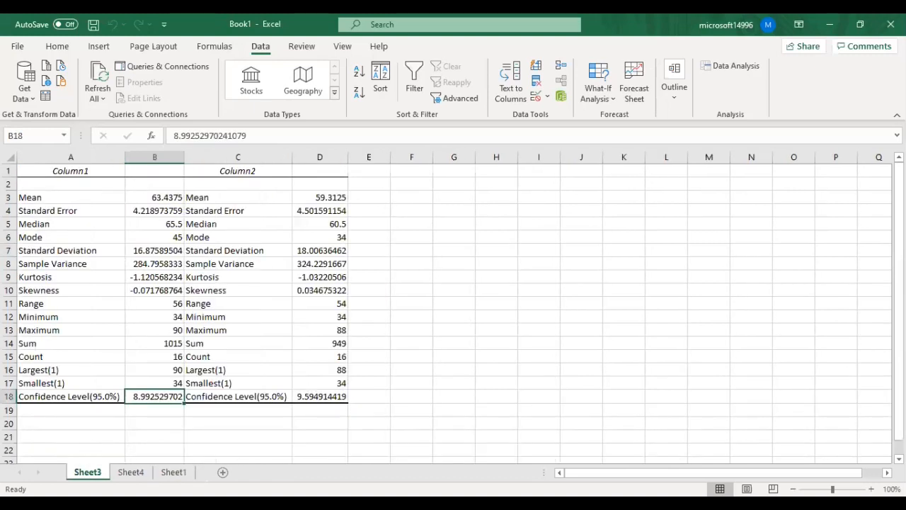
right_click(97, 472)
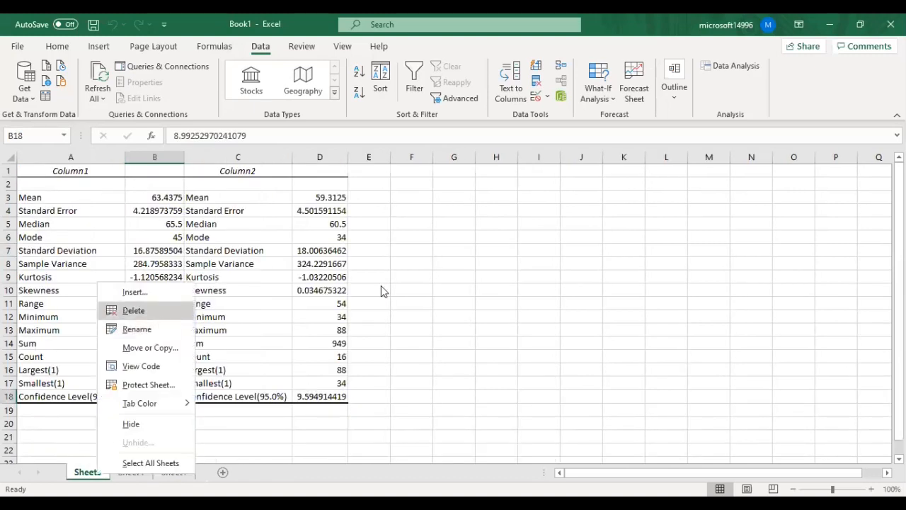
left_click(133, 310)
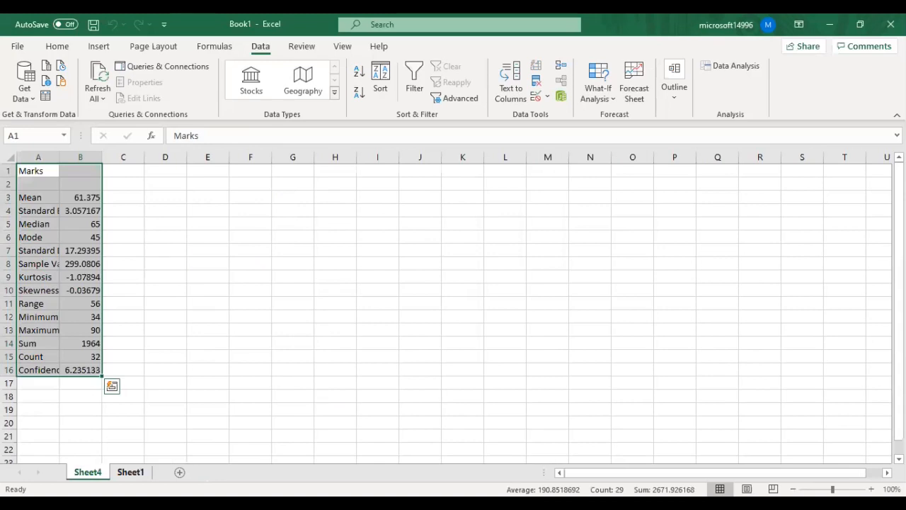
left_click(130, 472)
left_click(88, 473)
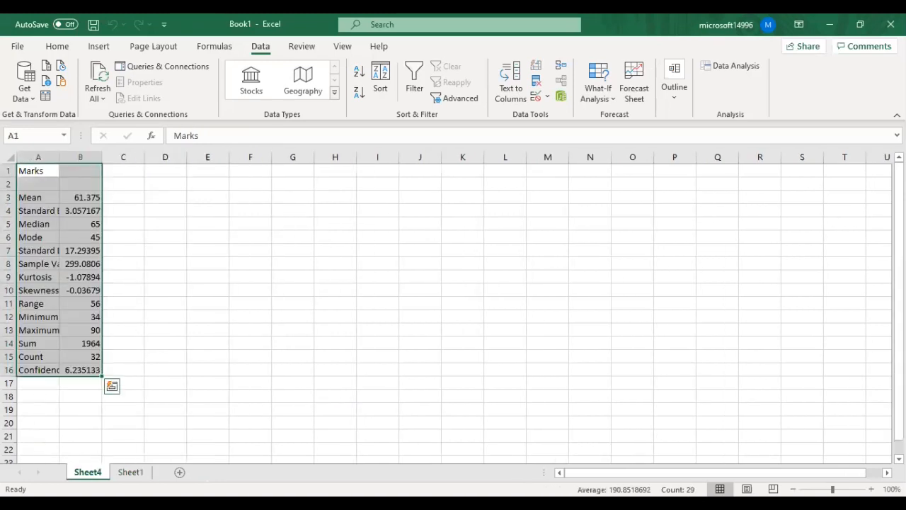
right_click(97, 472)
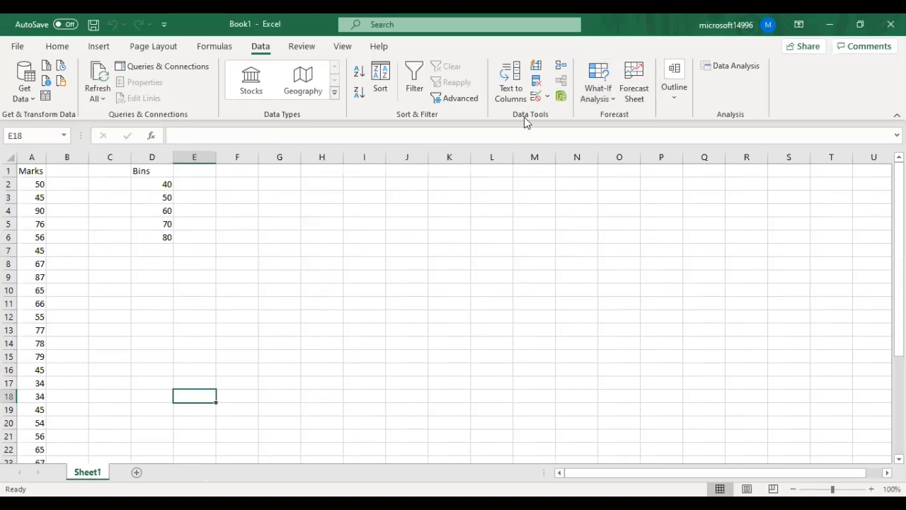
Step: Run the Histogram tool again with the bin range changed to D1:D6 so it includes the Bins header
left_click(737, 68)
left_click(335, 328)
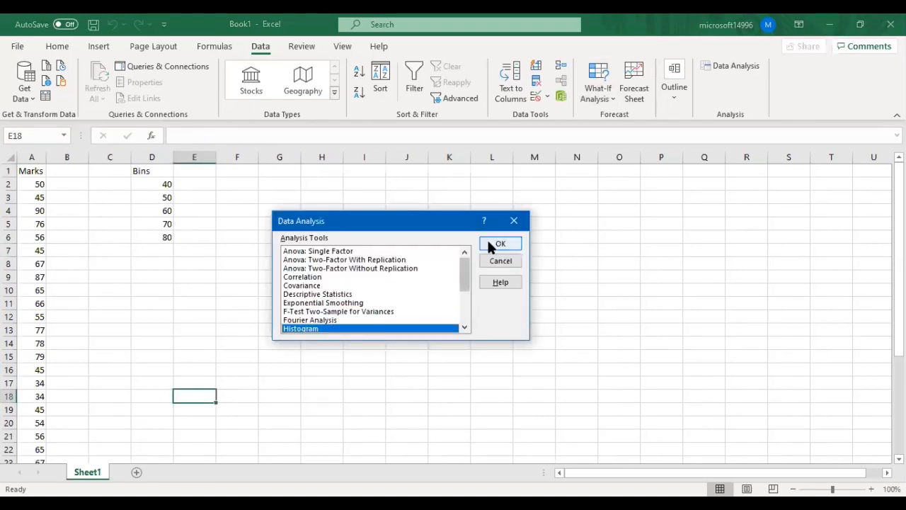
left_click(495, 244)
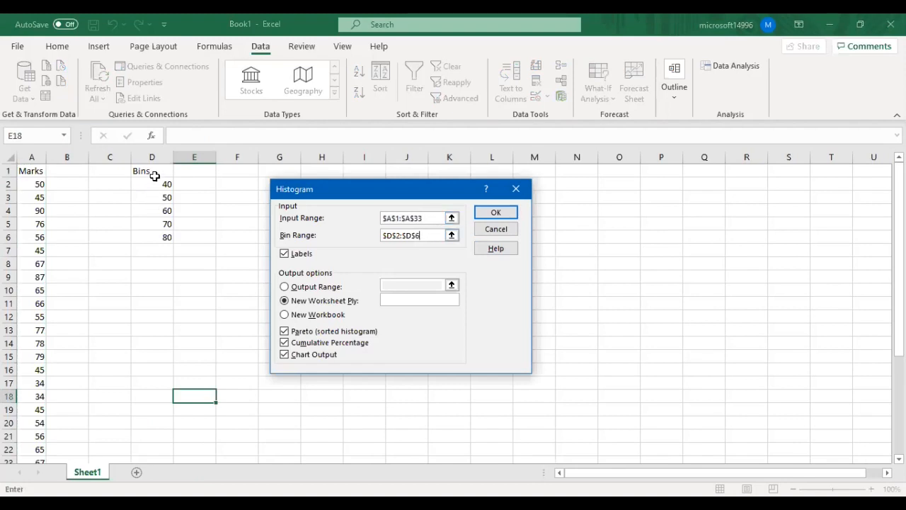
left_click_drag(155, 173, 159, 236)
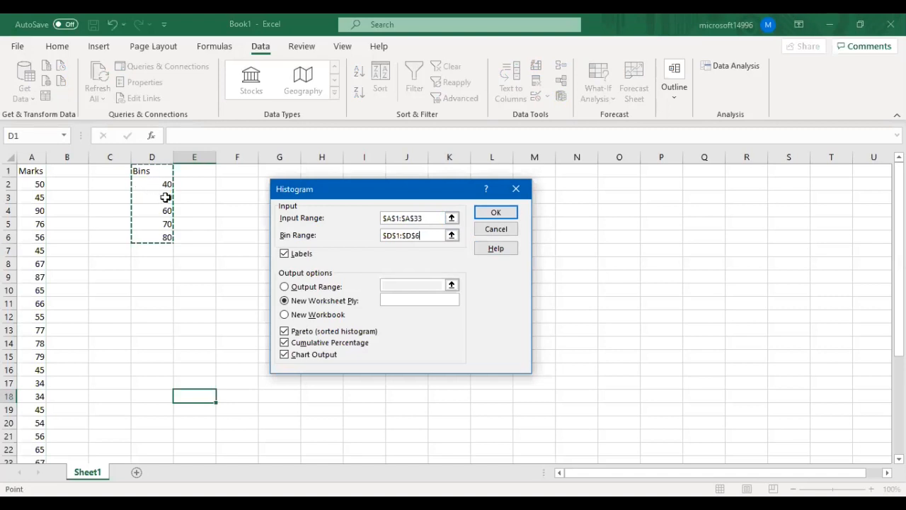
left_click(498, 214)
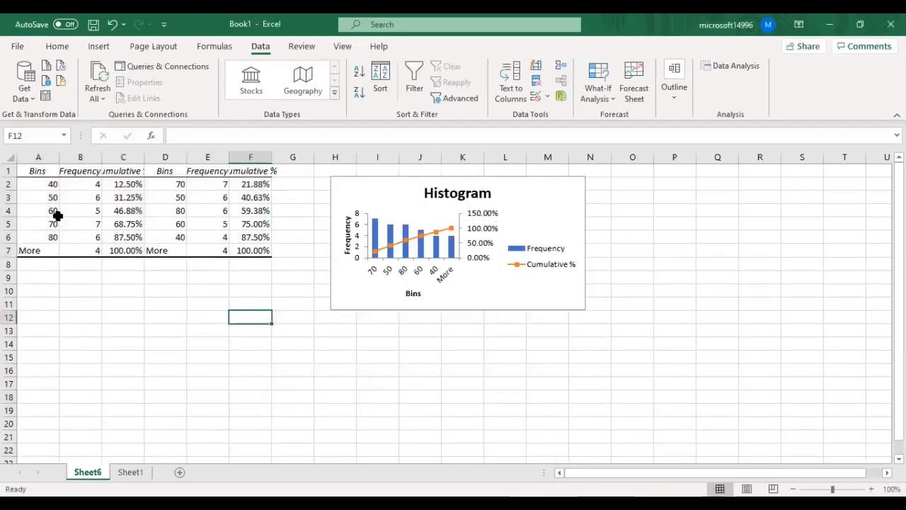
Step: Examine the frequencies for the 40, 50 and More bins in the histogram output table
left_click(42, 185)
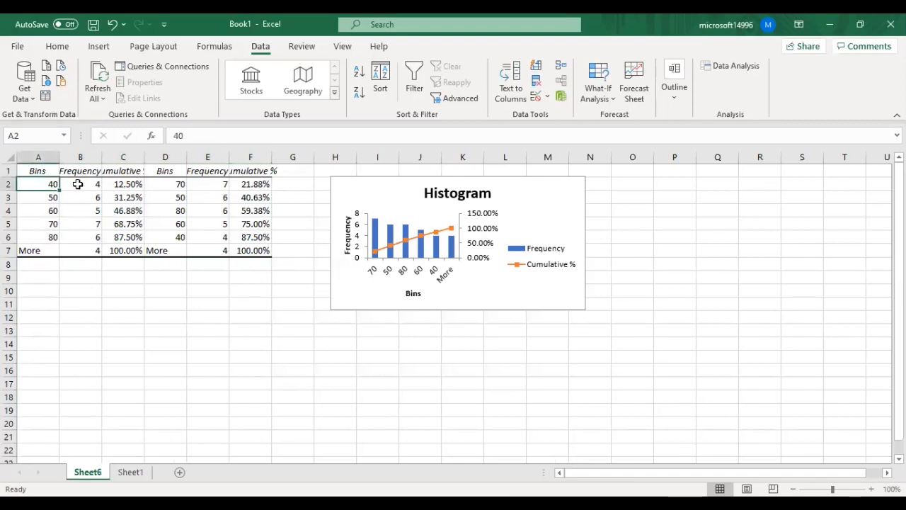
left_click(75, 186)
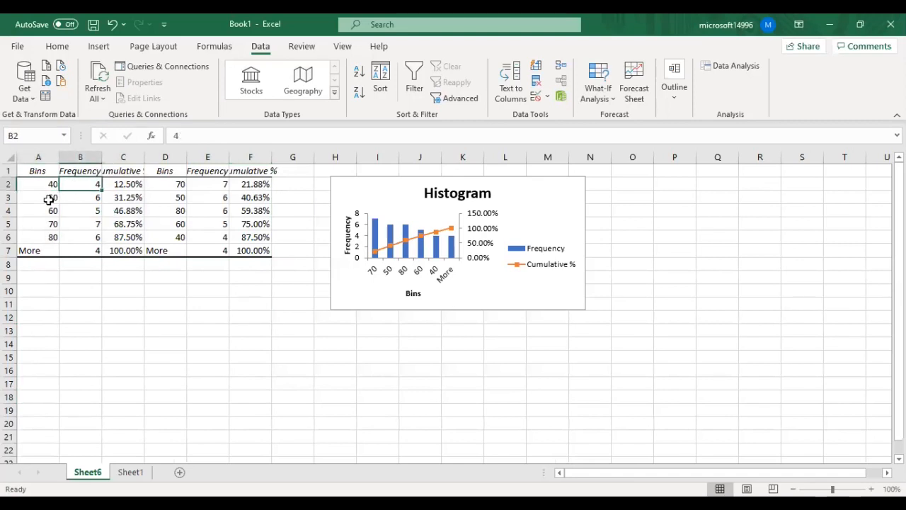
left_click(49, 200)
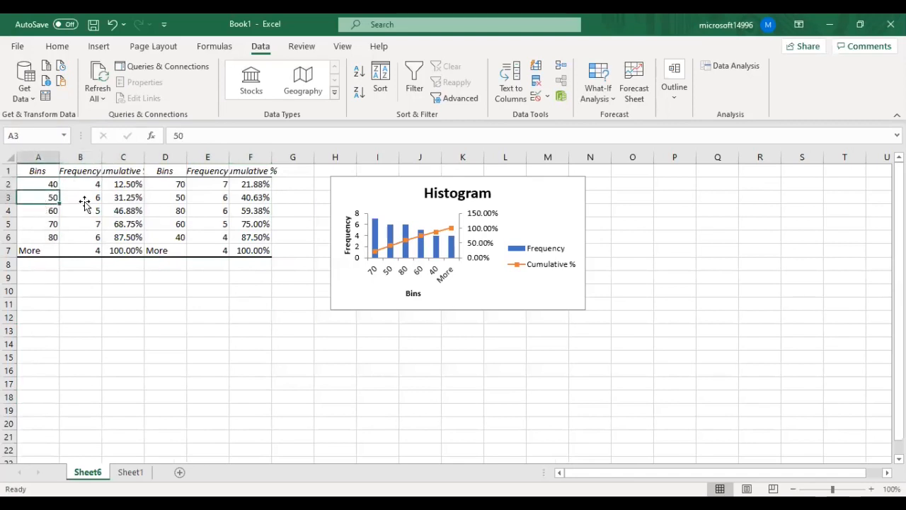
left_click(43, 251)
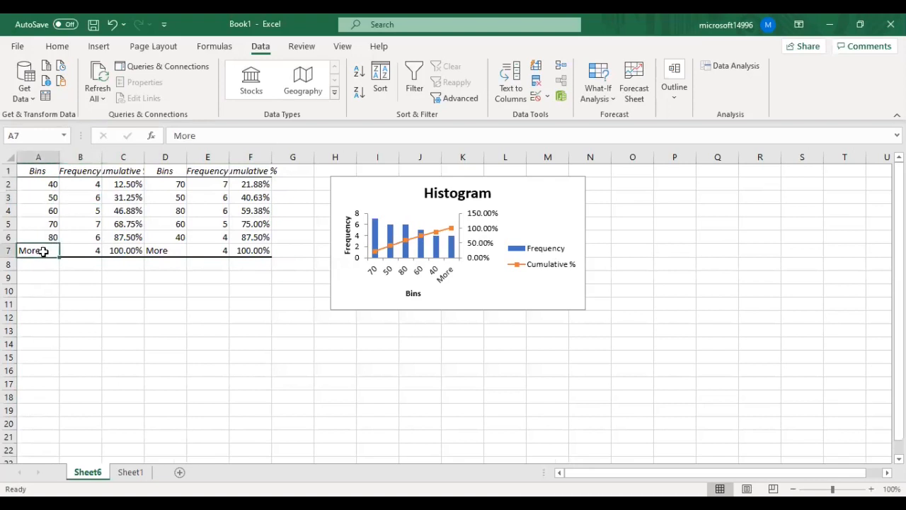
left_click(79, 251)
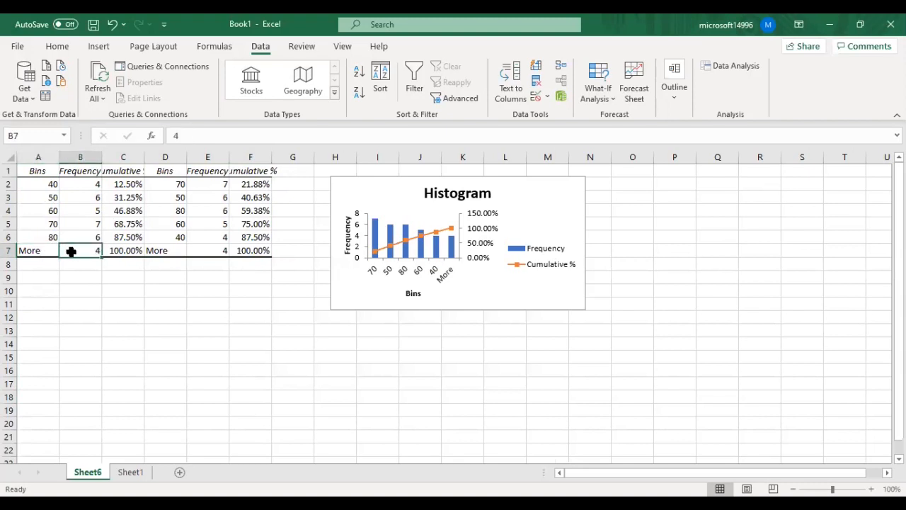
Step: Fit the widths of columns B and C to their headers and review the unsorted bins table in A1:C7
double_click(142, 160)
double_click(100, 160)
left_click_drag(41, 172, 85, 249)
left_click(132, 304)
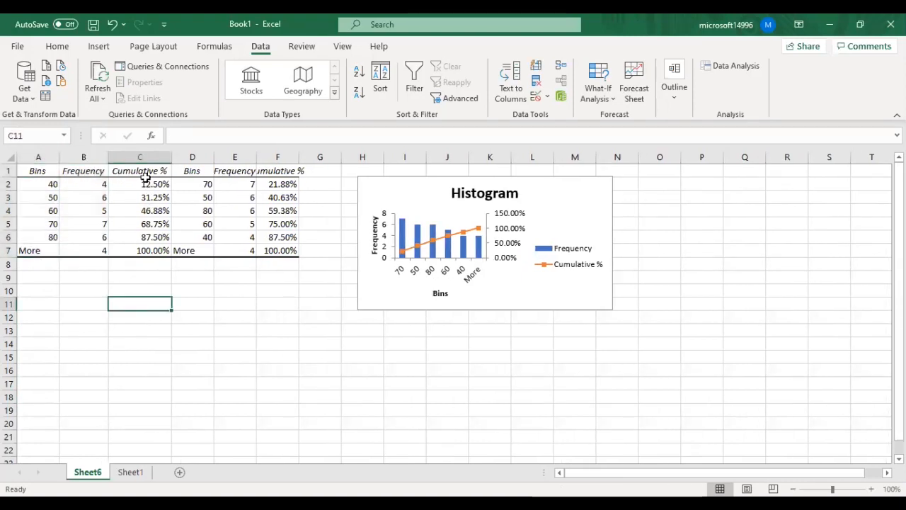
left_click_drag(144, 168, 154, 252)
left_click(217, 316)
Step: Fit the widths of columns E and F to their headers and review the sorted Pareto table in D1:F7
double_click(299, 160)
double_click(256, 160)
left_click(201, 172)
left_click_drag(248, 172, 308, 247)
left_click(248, 305)
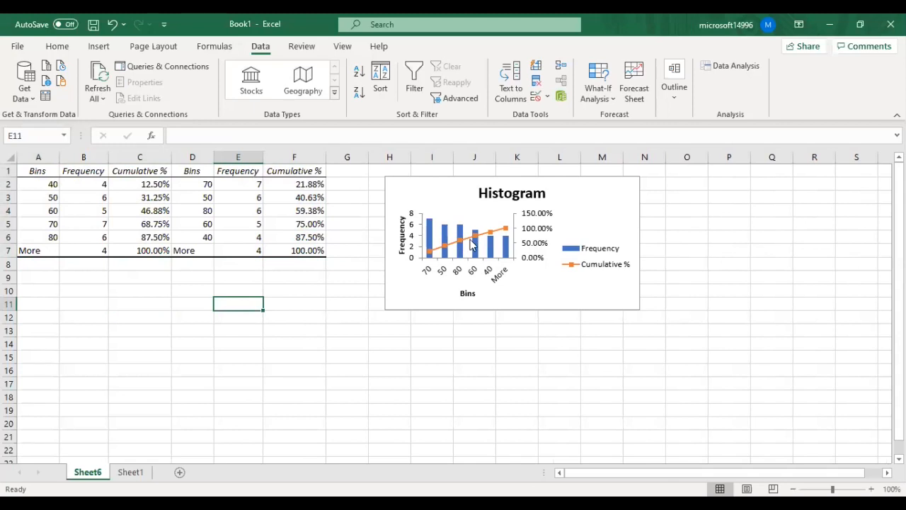
Step: Check the source ranges of the chart's Cumulative % series and delete the Pareto histogram chart from Sheet6
left_click(494, 237)
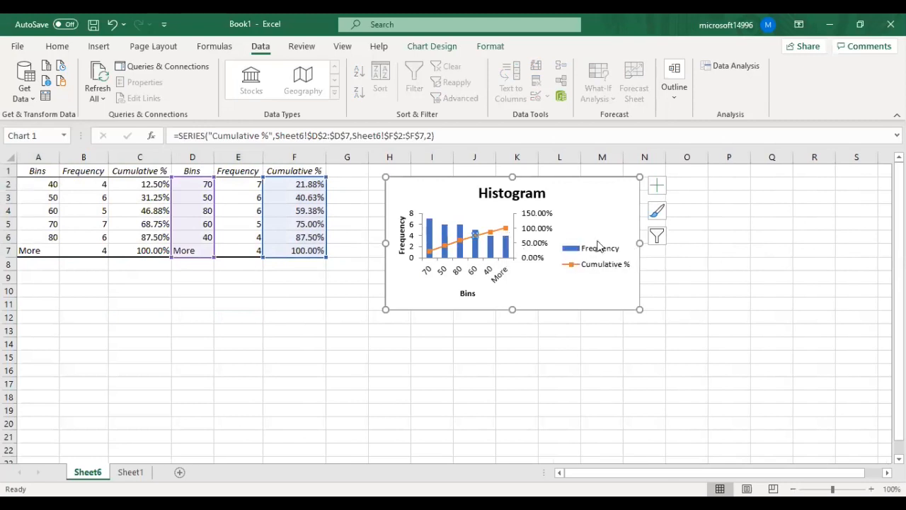
left_click(609, 209)
key("Delete")
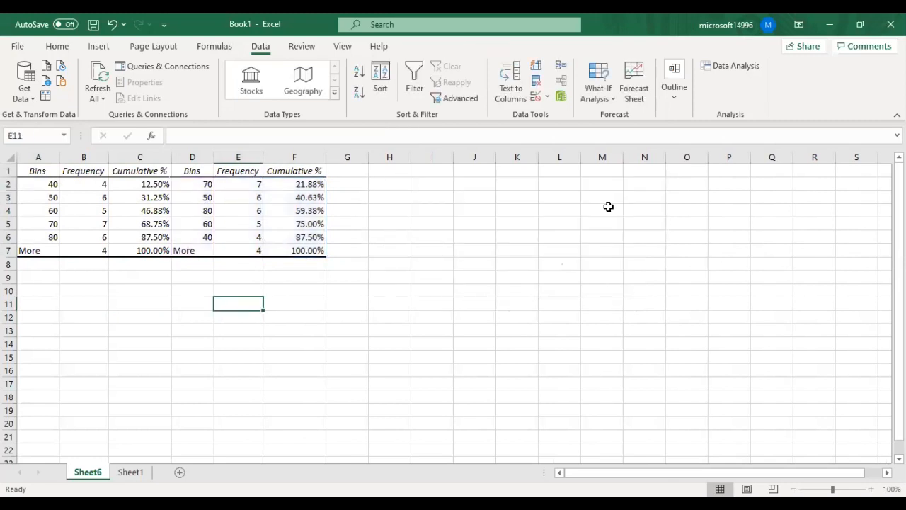
left_click(586, 224)
Step: Run the Histogram tool from Sheet1 with Pareto and Cumulative Percentage turned off, keeping Chart Output and a new worksheet
left_click(727, 69)
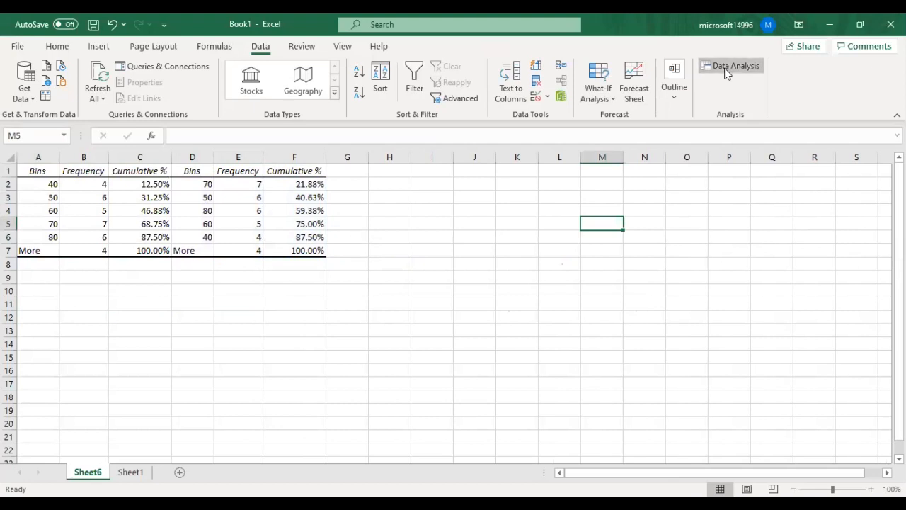
left_click(131, 472)
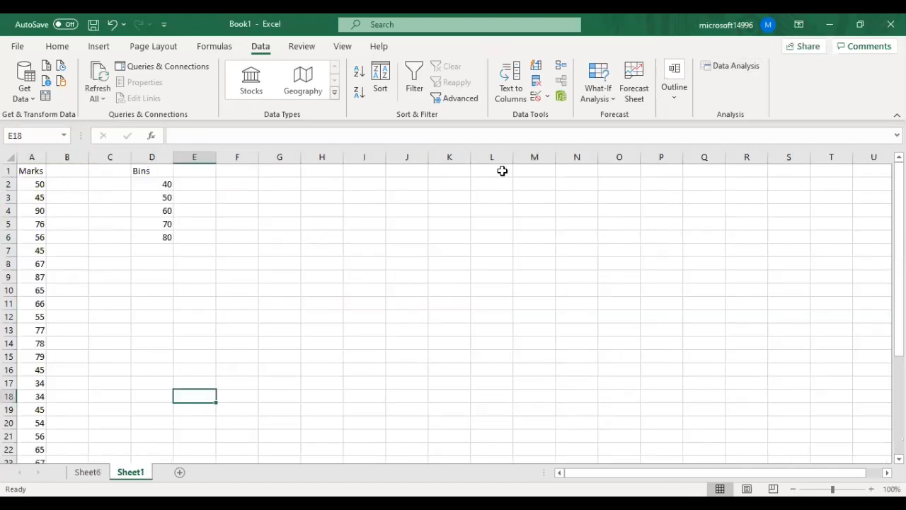
left_click(708, 65)
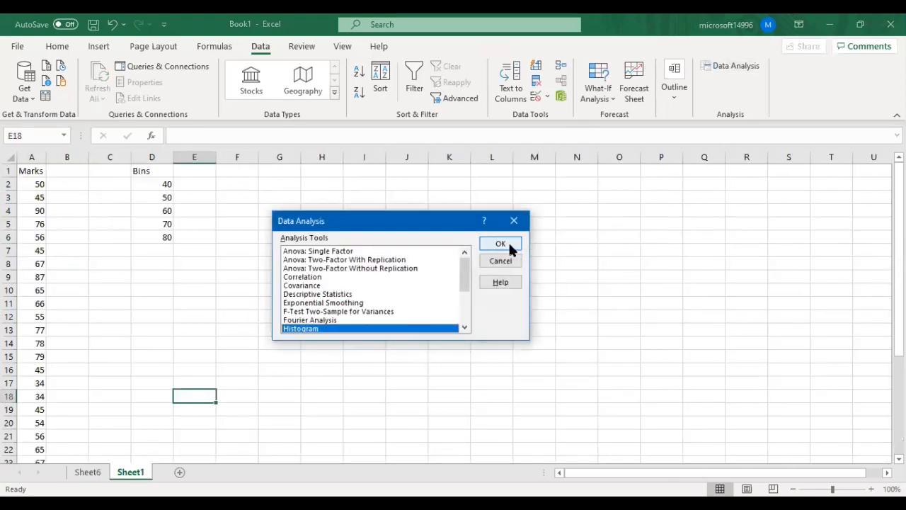
left_click(508, 242)
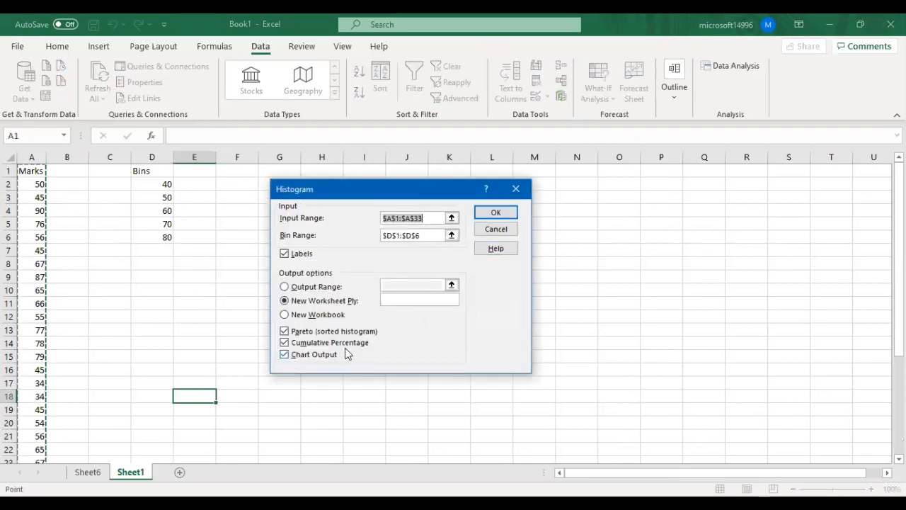
left_click(338, 342)
left_click(339, 334)
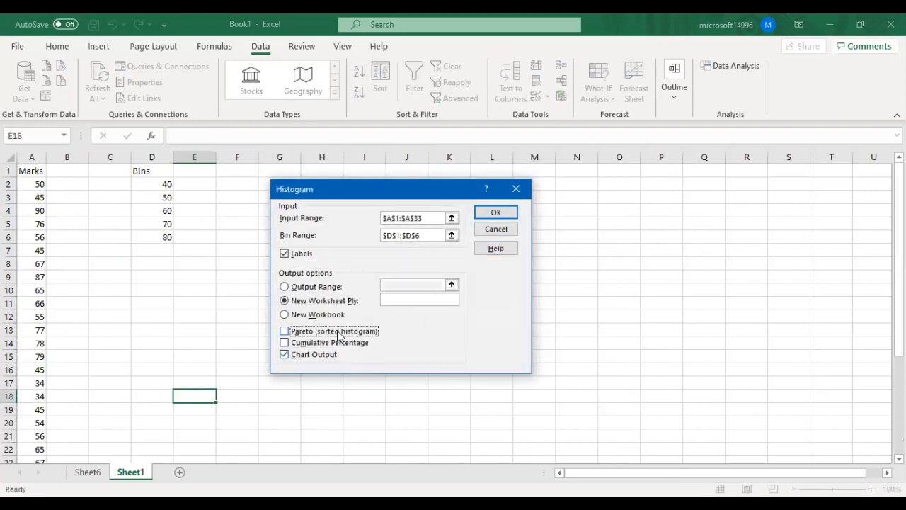
left_click(483, 210)
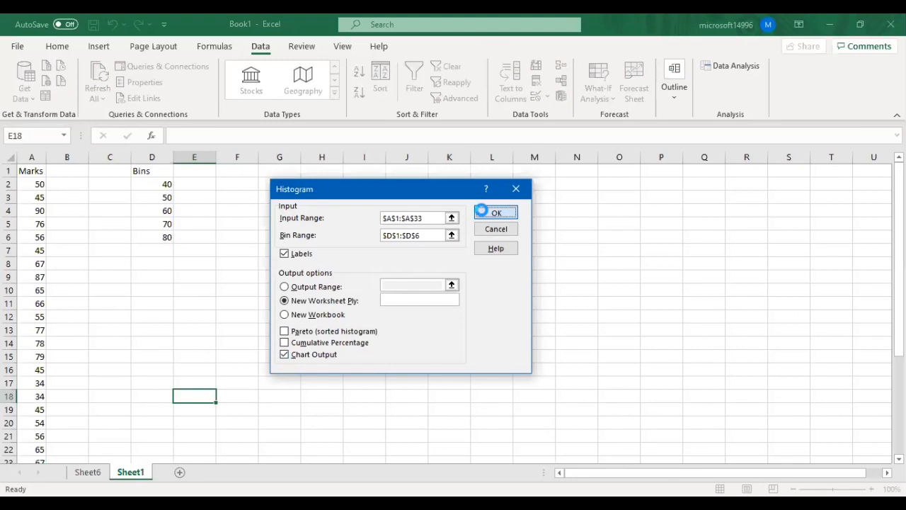
left_click(343, 358)
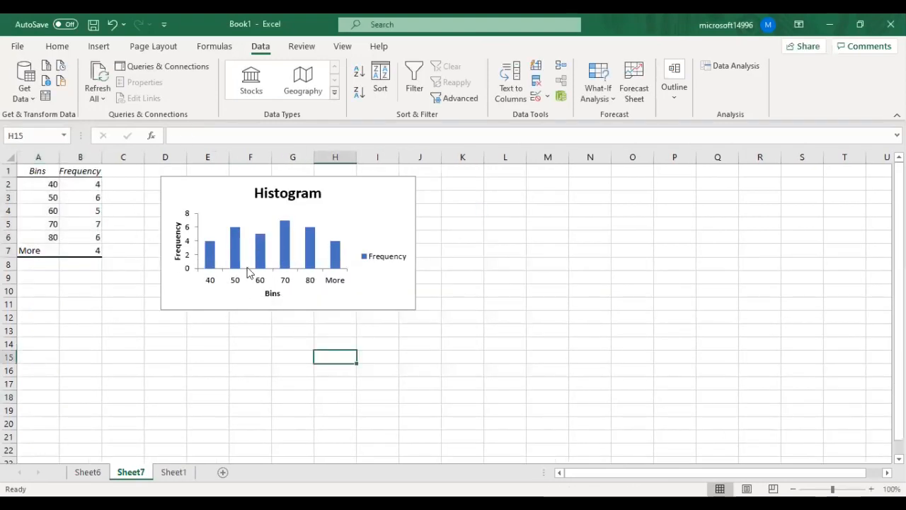
Step: Set the gap width of the histogram's Frequency series to 0% so the bars touch
mouse_move(238, 262)
left_click(233, 265)
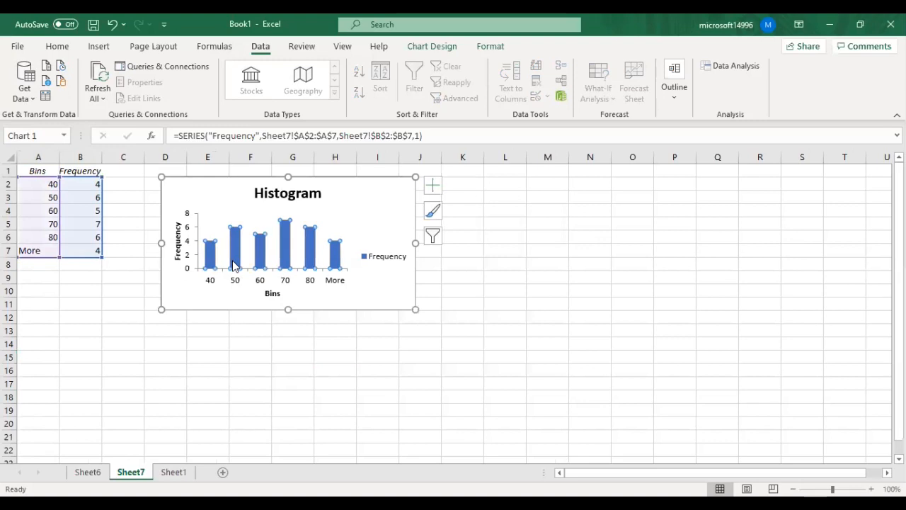
double_click(234, 265)
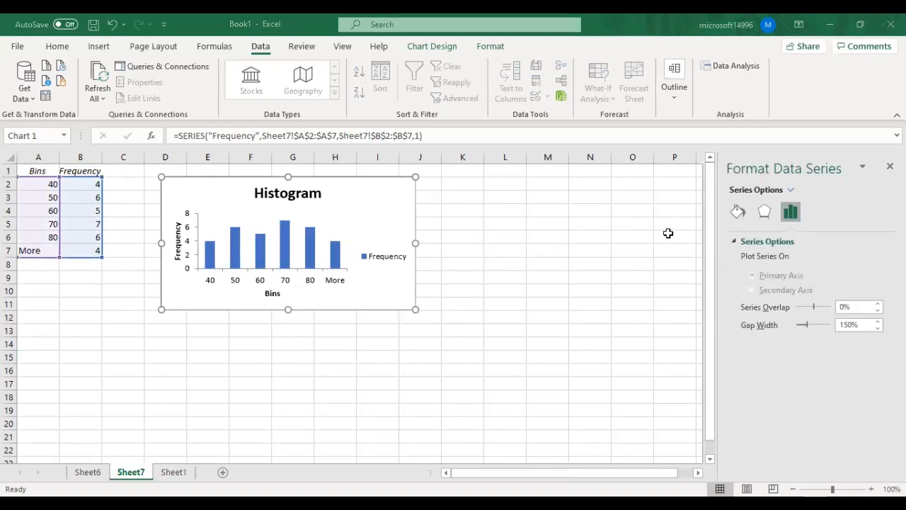
left_click(314, 258)
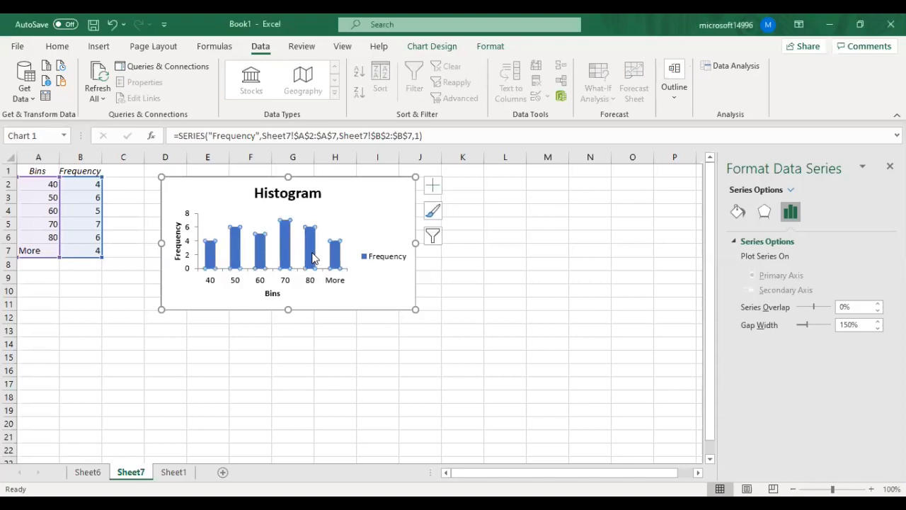
right_click(314, 259)
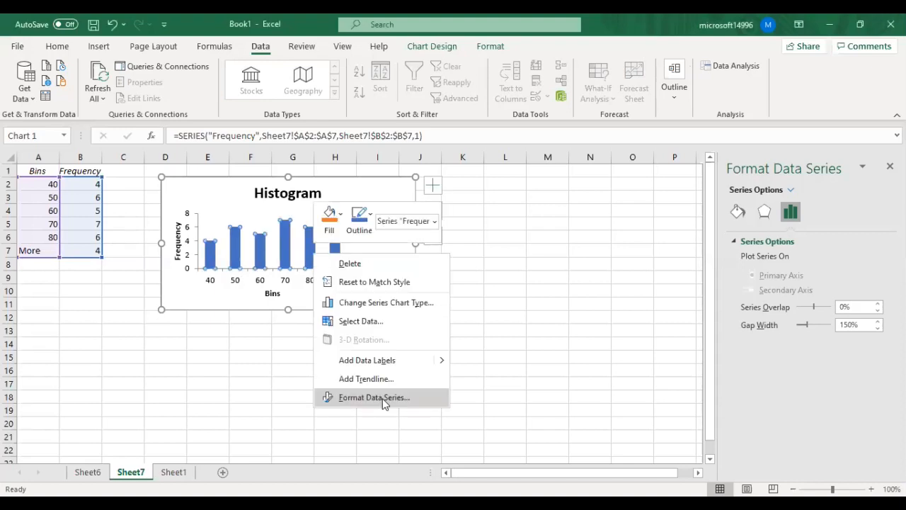
left_click(382, 398)
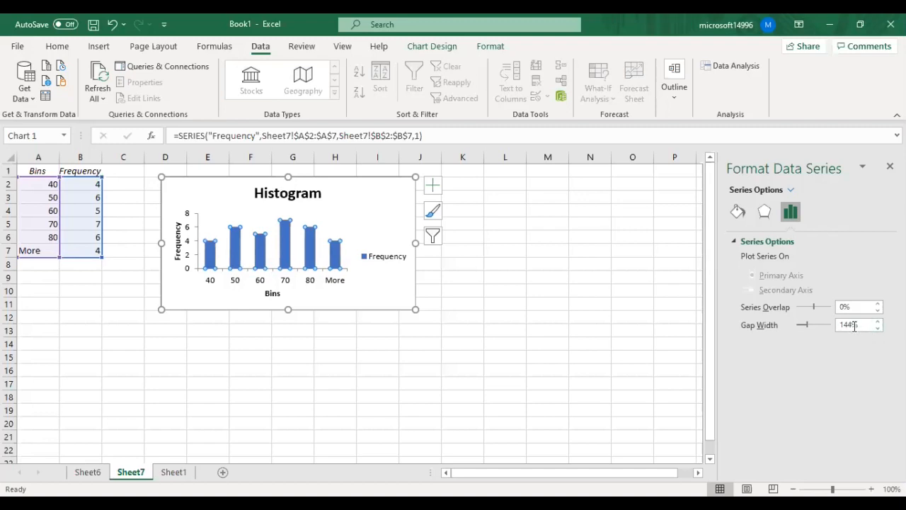
left_click_drag(863, 330, 827, 331)
type("0")
left_click(844, 308)
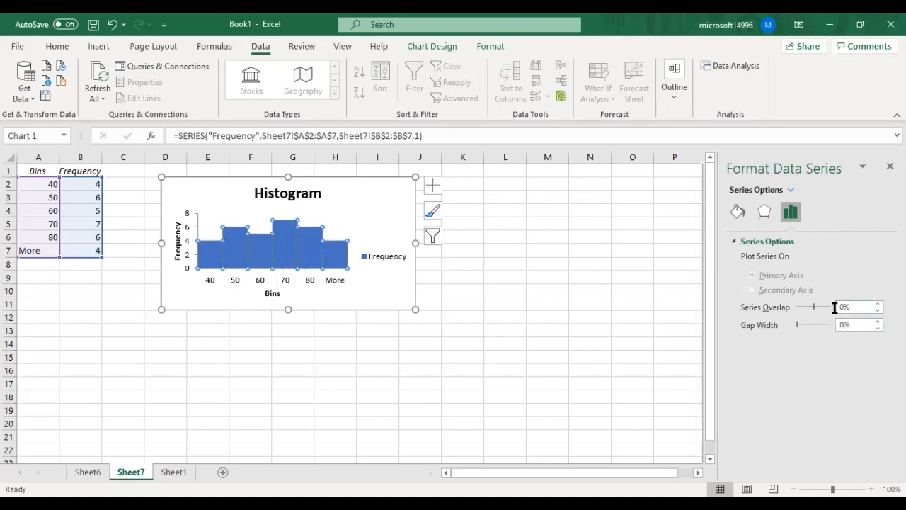
left_click(355, 291)
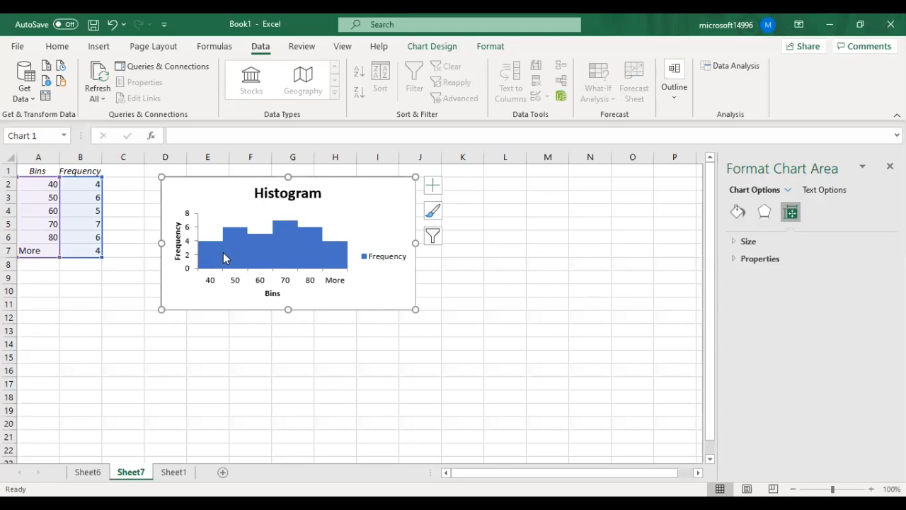
Step: Give the histogram's Frequency bars a black outline with a 1½ pt weight
left_click(223, 252)
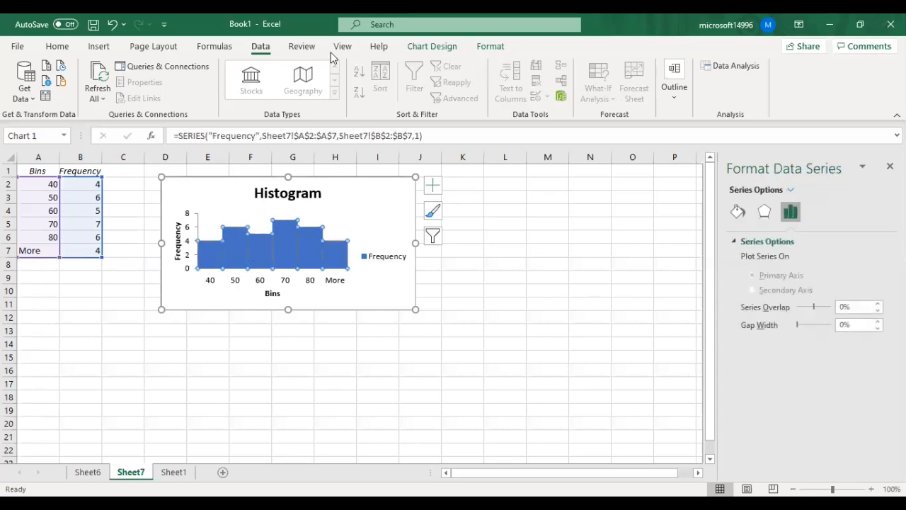
left_click(495, 47)
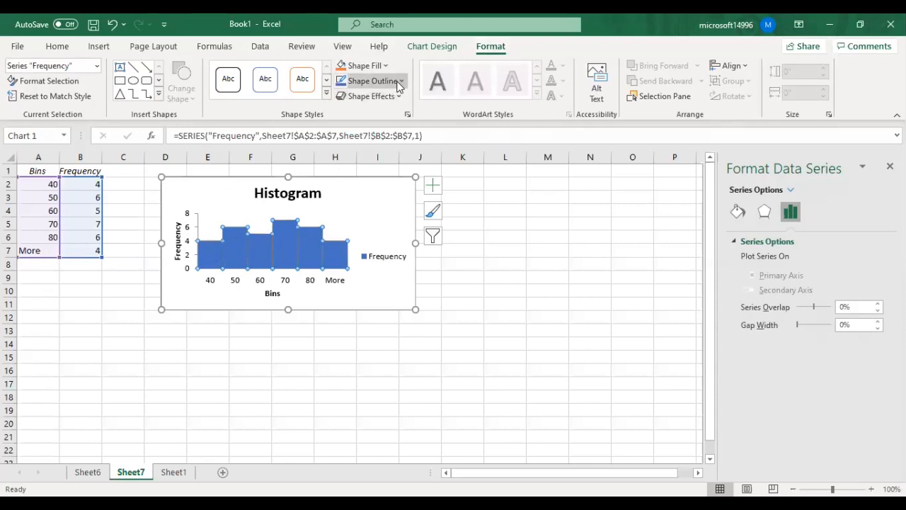
left_click(371, 80)
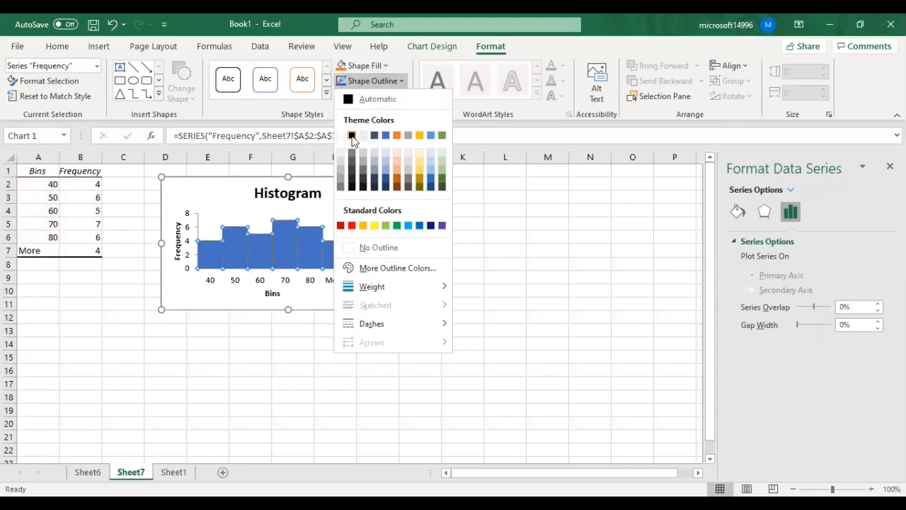
left_click(352, 135)
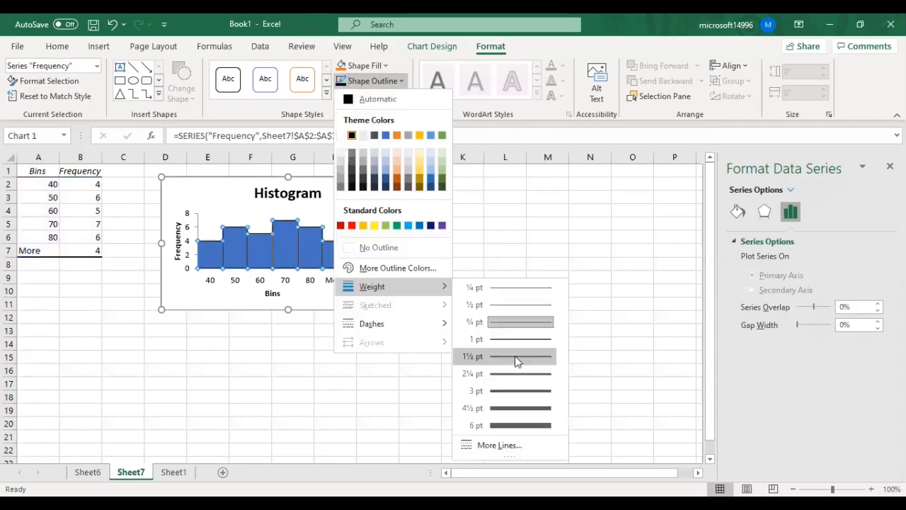
left_click(515, 356)
left_click(390, 293)
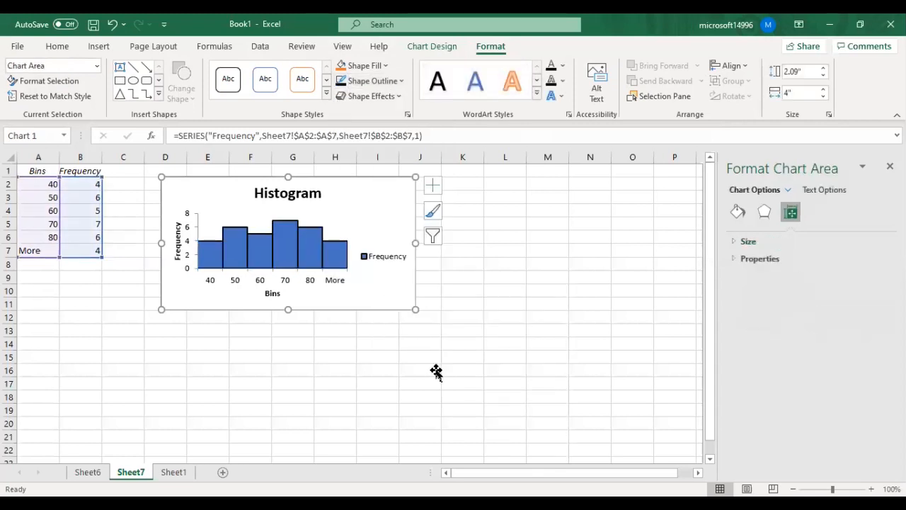
Step: Add data labels to the histogram bars and move the chart so its left edge sits in column E
left_click(293, 256)
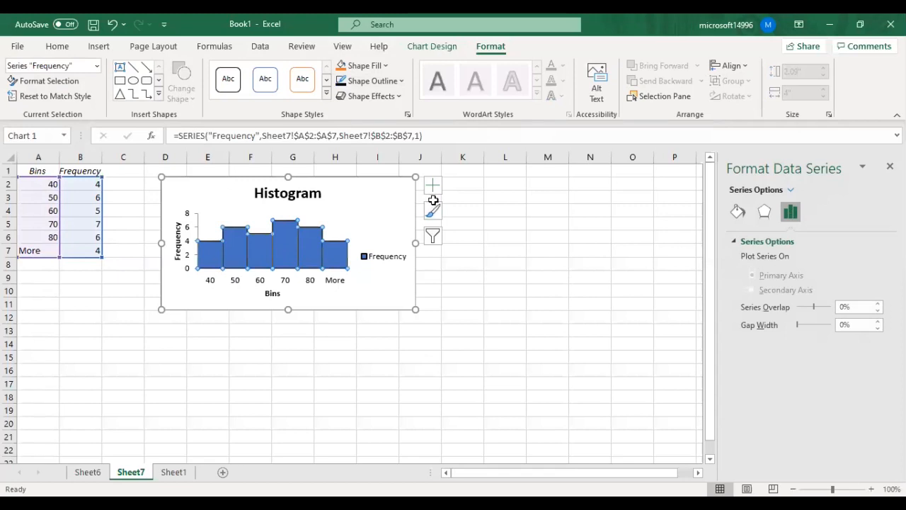
left_click(433, 185)
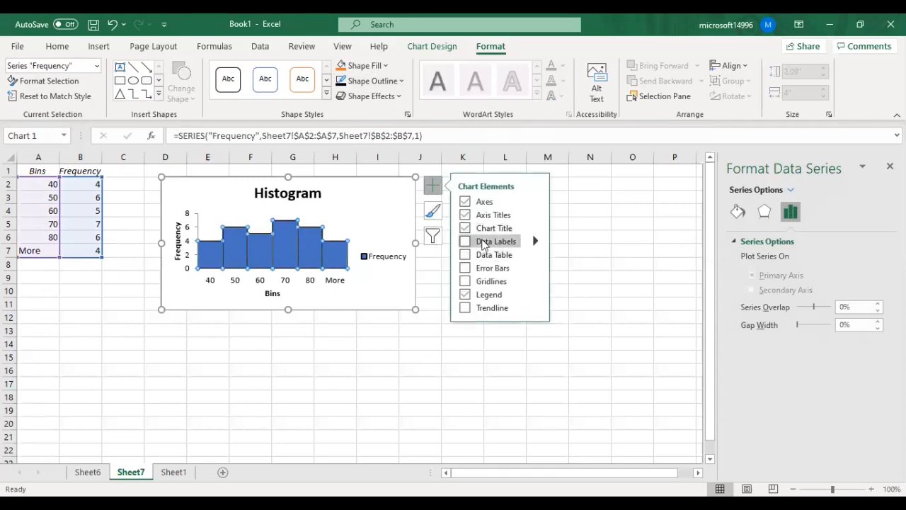
left_click(535, 241)
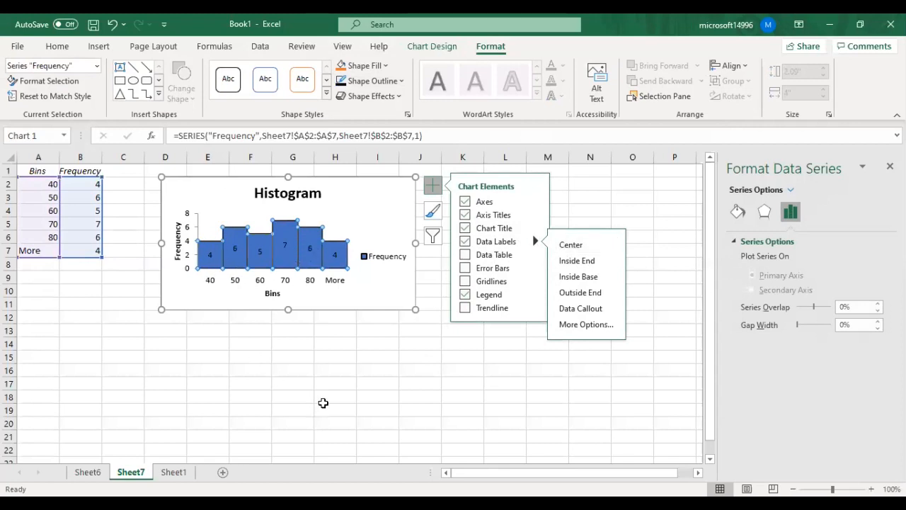
left_click(322, 403)
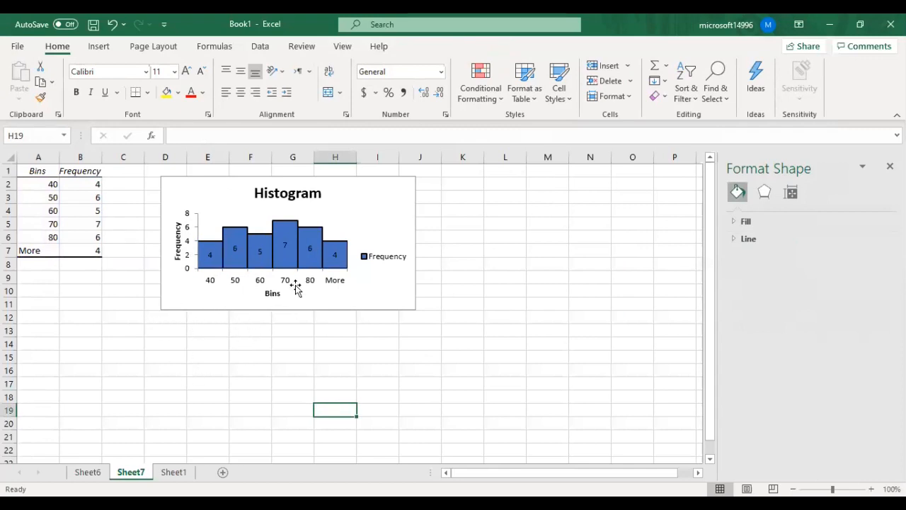
left_click_drag(368, 197, 421, 203)
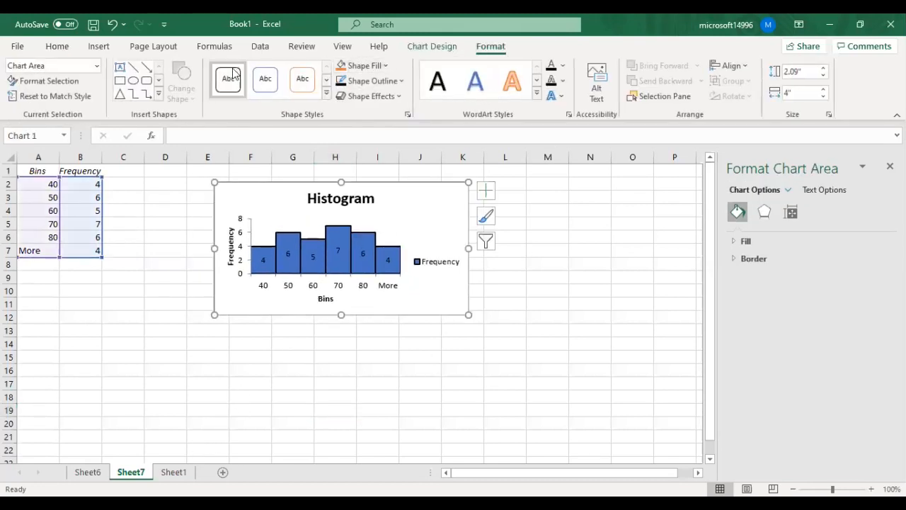
left_click(260, 48)
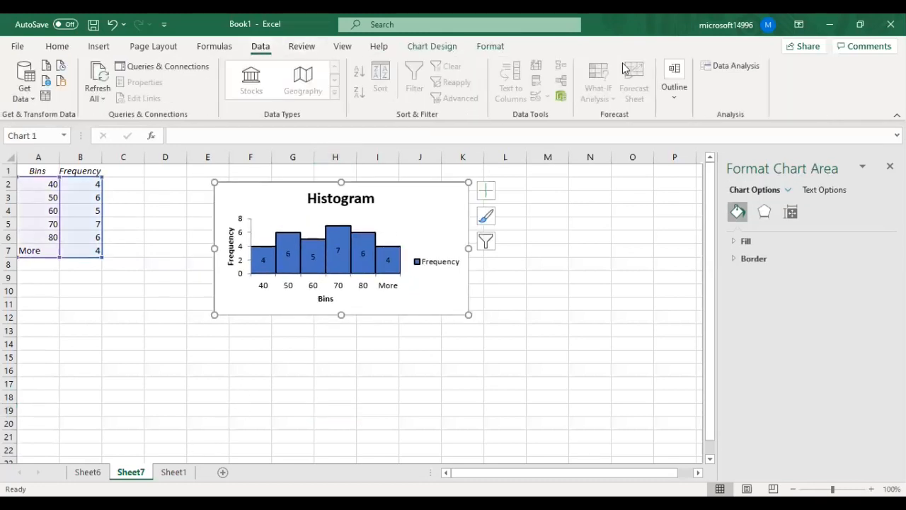
left_click(731, 65)
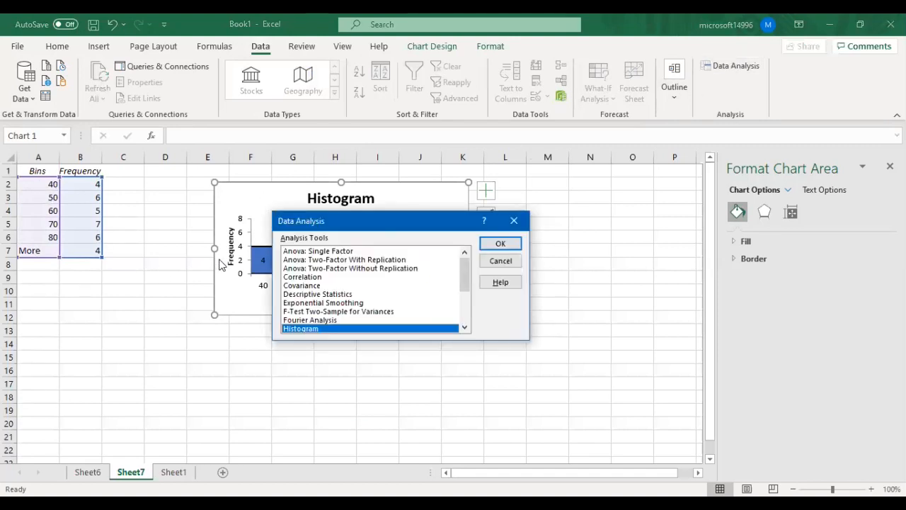
left_click(516, 259)
left_click(56, 185)
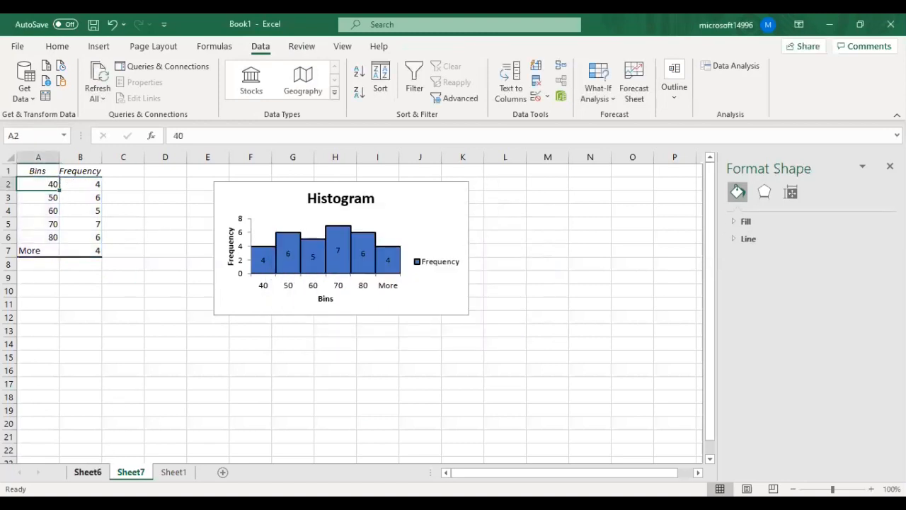
Step: Sort the Marks column on Sheet1 by cell values from smallest to largest, treating the first row as a header
left_click(88, 472)
left_click(174, 472)
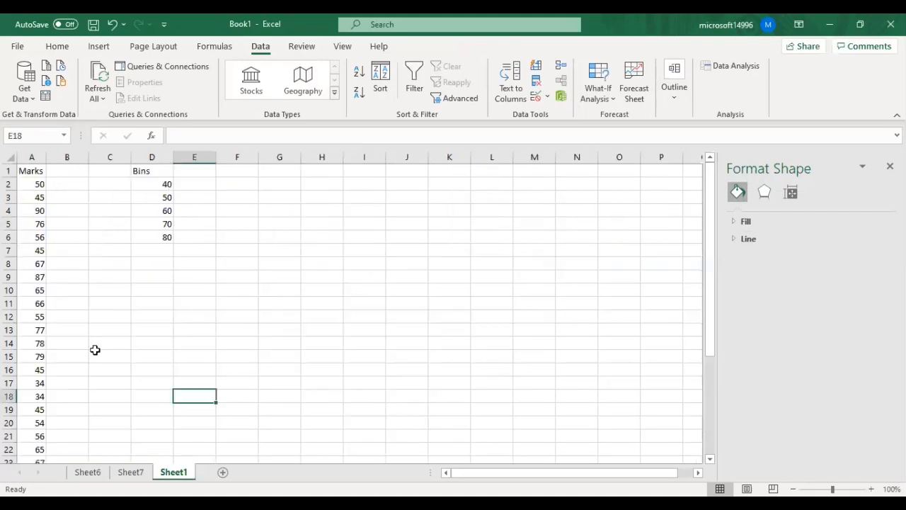
left_click(33, 173)
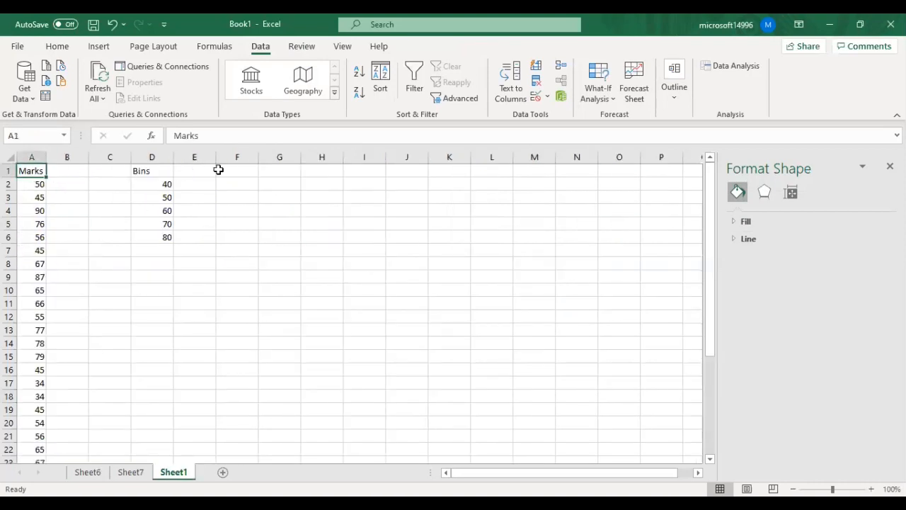
left_click(381, 81)
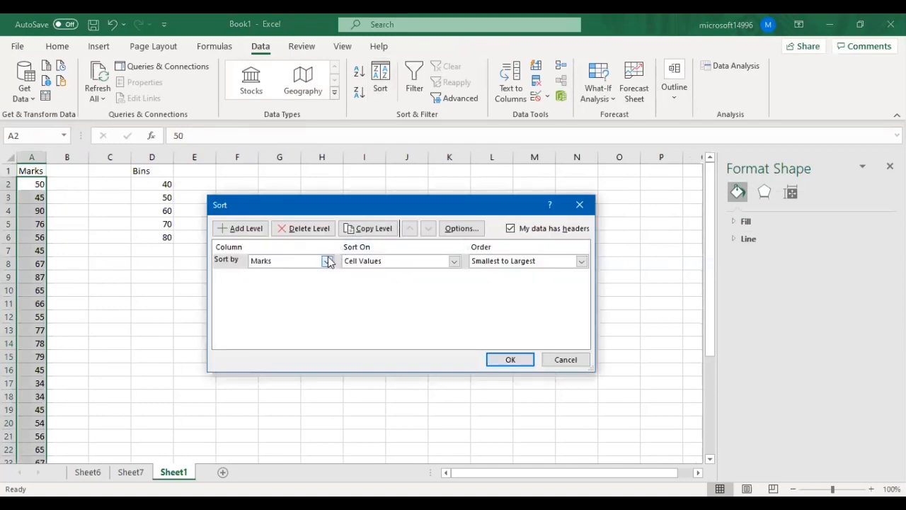
left_click(507, 360)
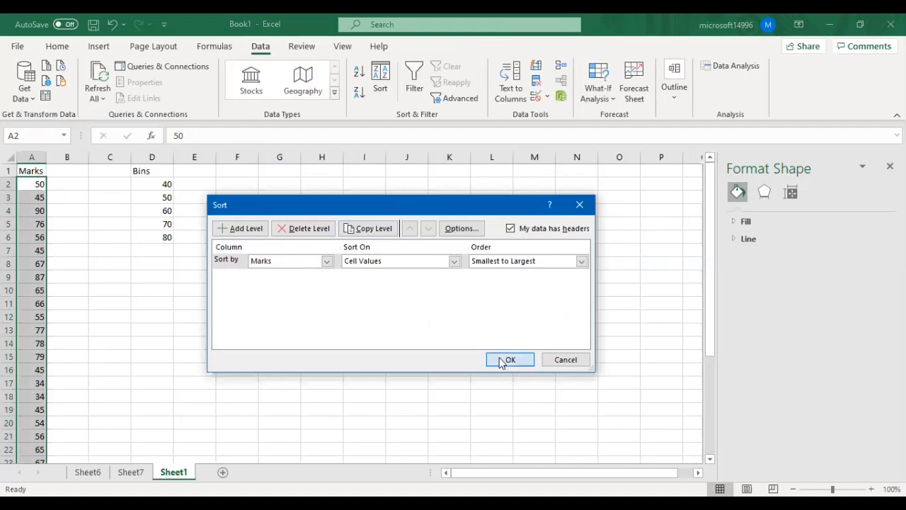
Step: Select the marks up to 40 in A2:A5 and check them against the first bin limits in column D
left_click(34, 186)
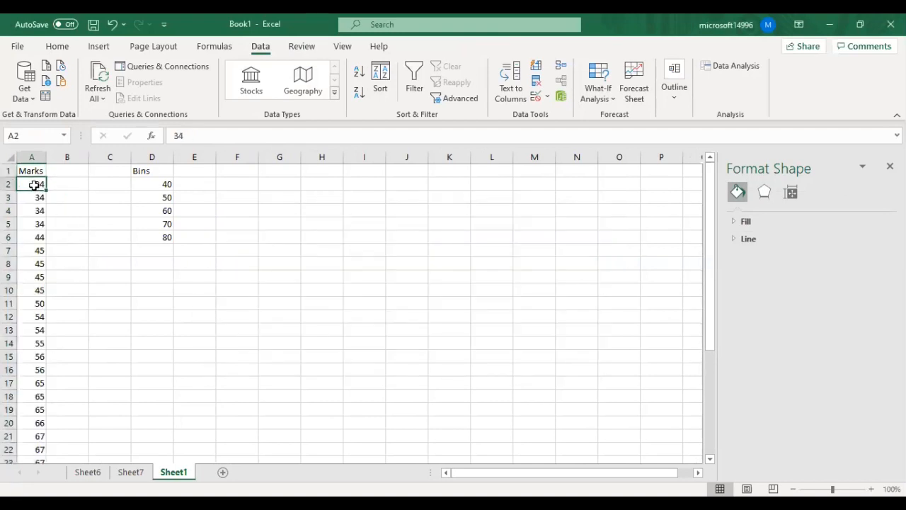
key("shift+Down")
key("shift+Down")
key("shift+Down")
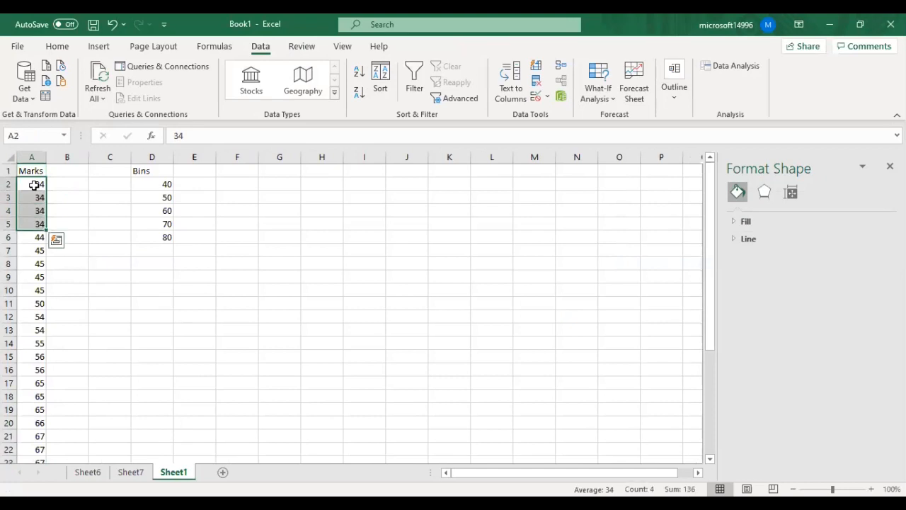
left_click(158, 182)
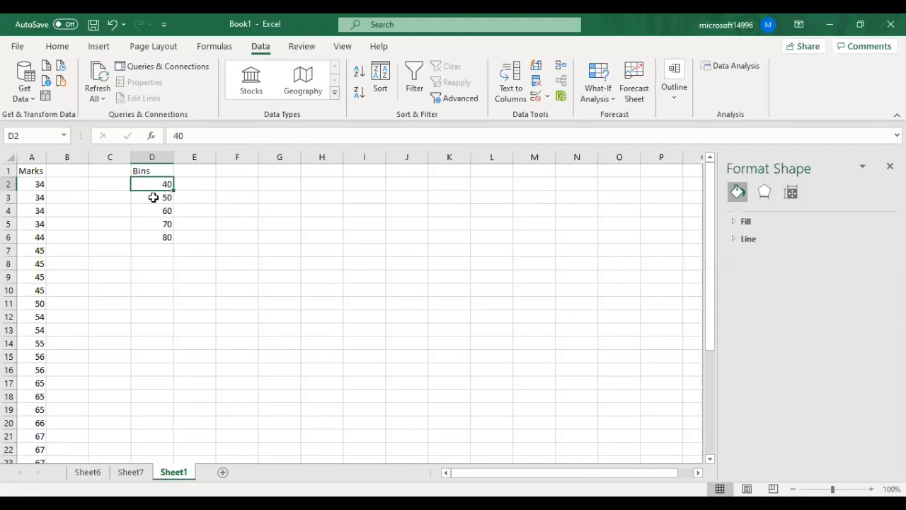
left_click(158, 198)
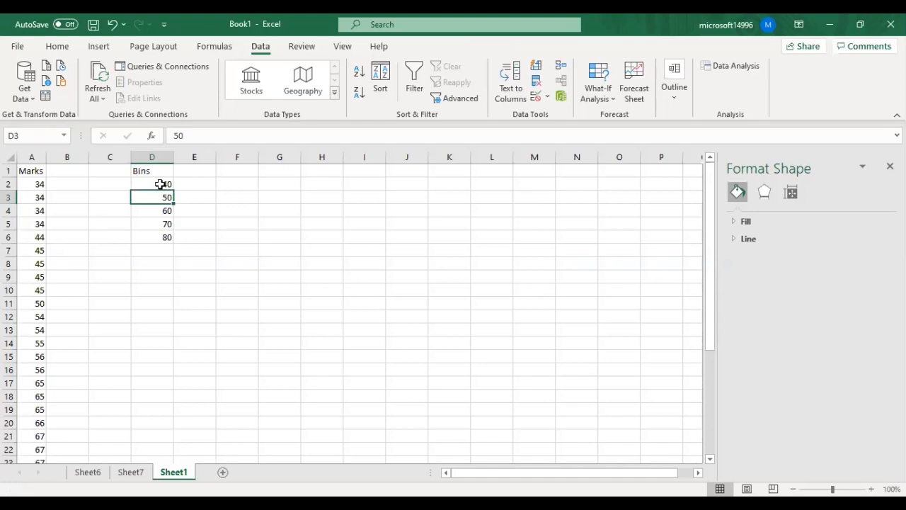
Step: Select the marks belonging to the 50 bin from A6 downward and compare them with the frequency table on Sheet7
left_click(38, 238)
key("shift+Down")
key("shift+Down")
key("shift+Down")
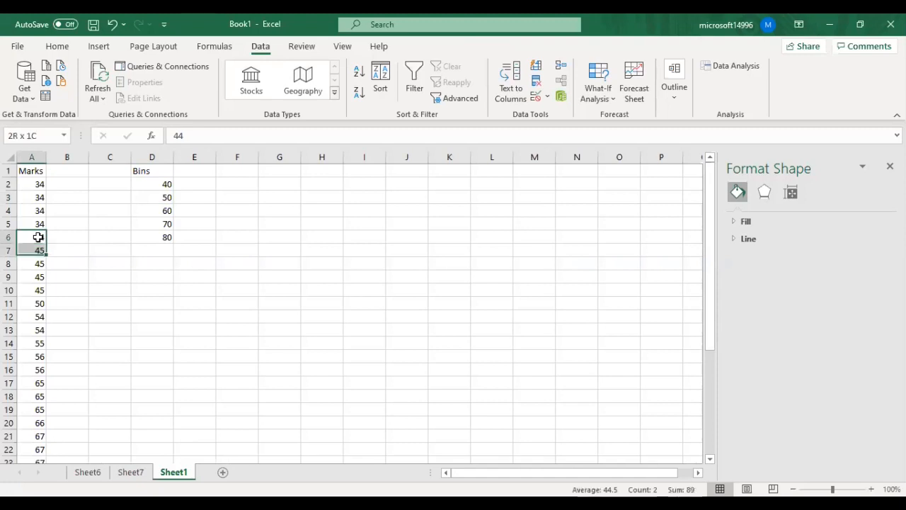
key("shift+Down")
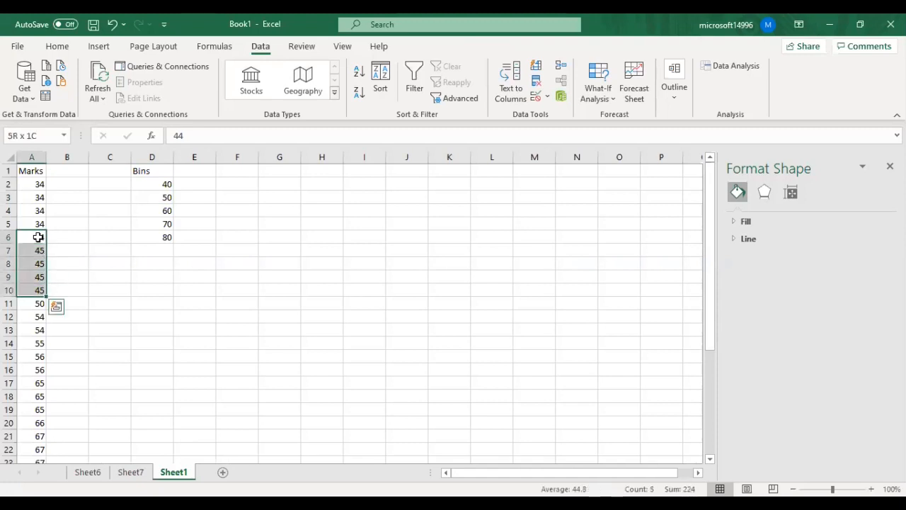
left_click(130, 472)
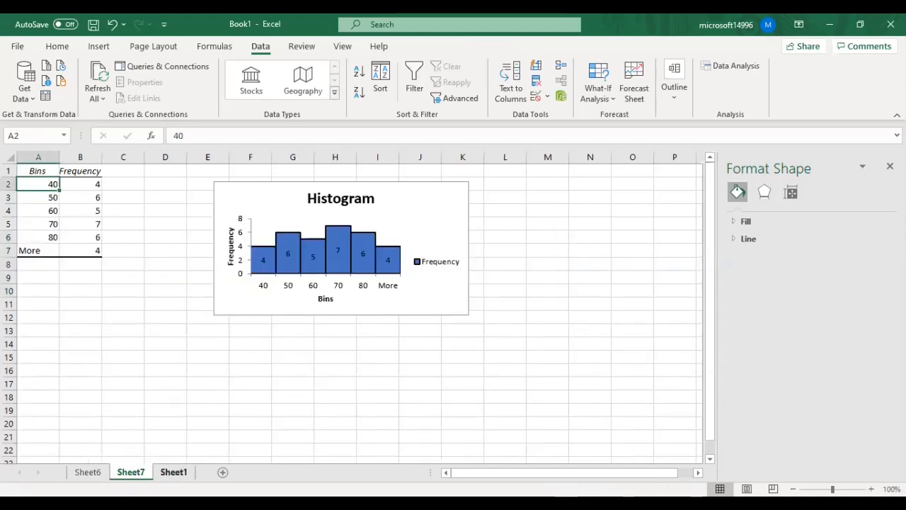
left_click(173, 472)
key("shift+Down")
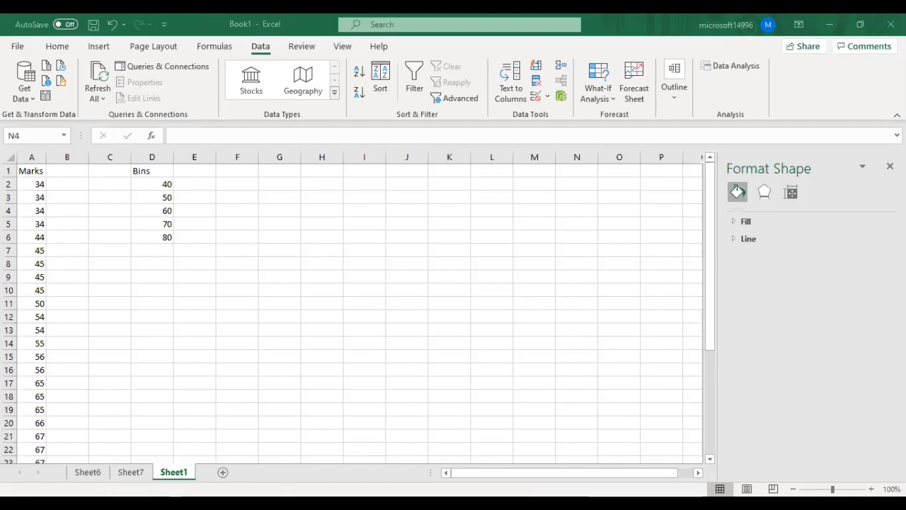
Step: Enter 30 in the first bin cell, A2, of the frequency table on Sheet7
left_click(117, 504)
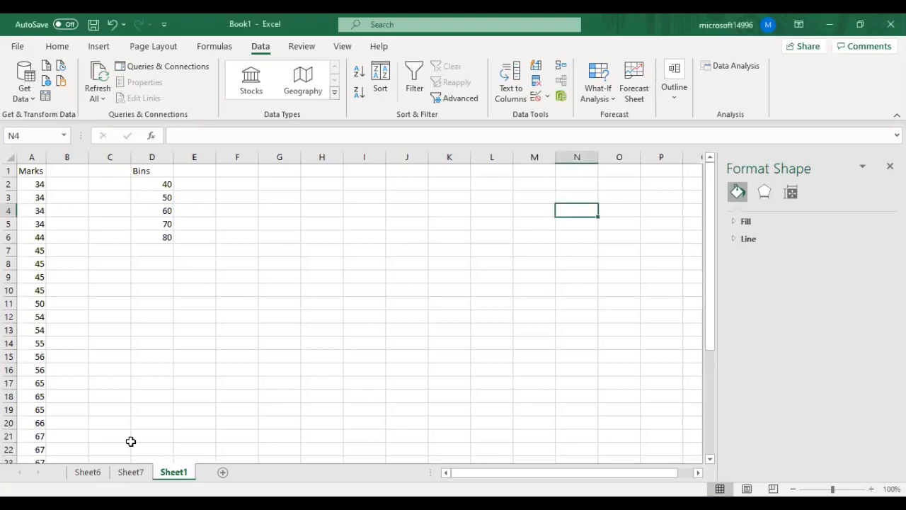
left_click(130, 471)
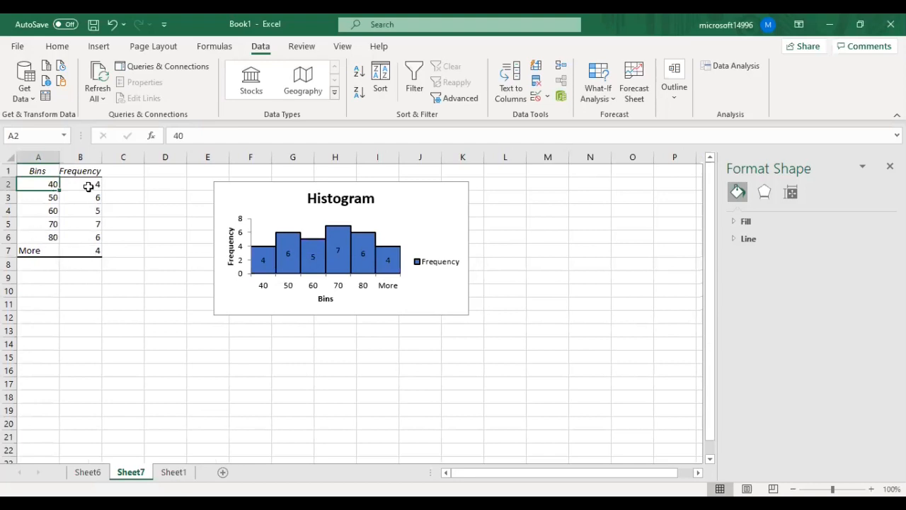
left_click(116, 248)
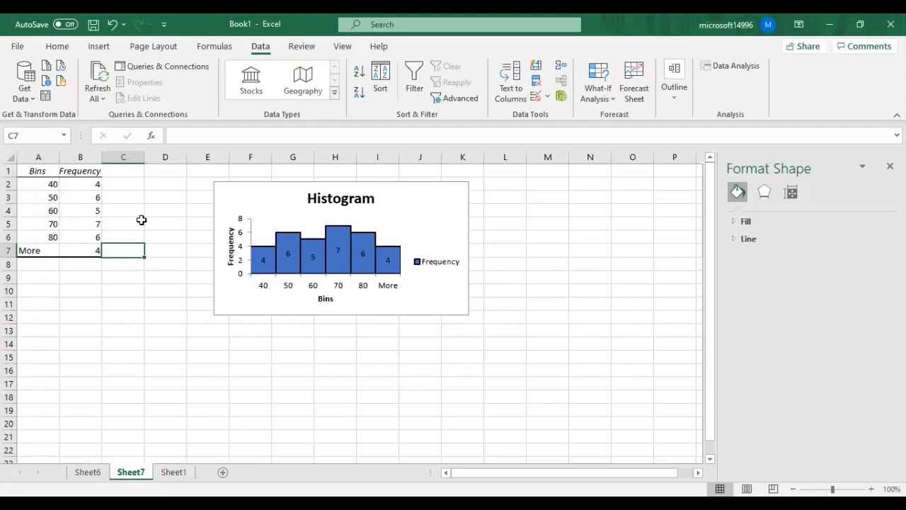
left_click(39, 185)
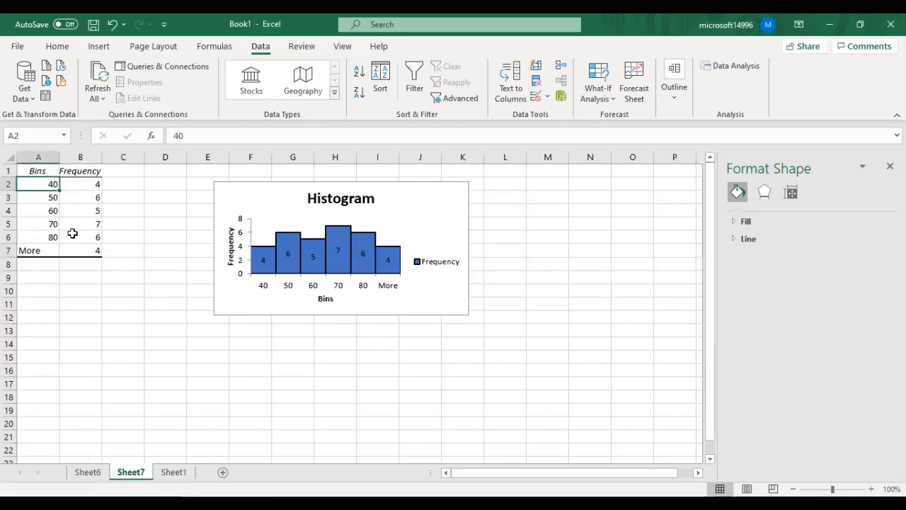
type("30")
key("Tab")
key("Left")
key("Right")
key("Left")
key("Right")
key("Left")
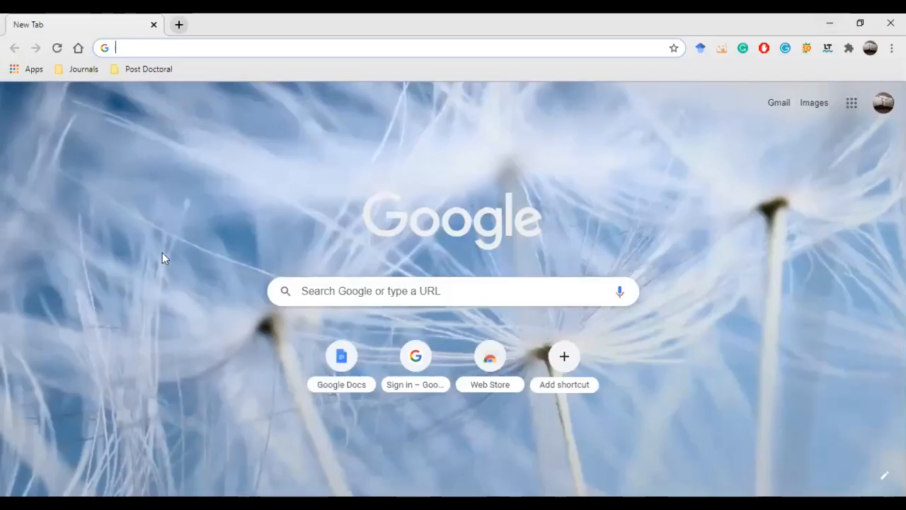
Step: Switch to Chrome, open Google Sheets from the apps page and create a blank spreadsheet
left_click(160, 250)
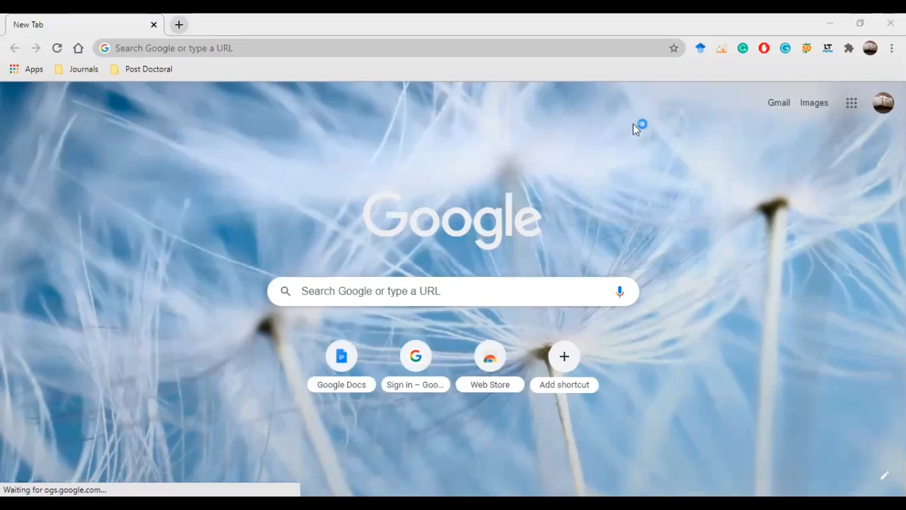
left_click(35, 74)
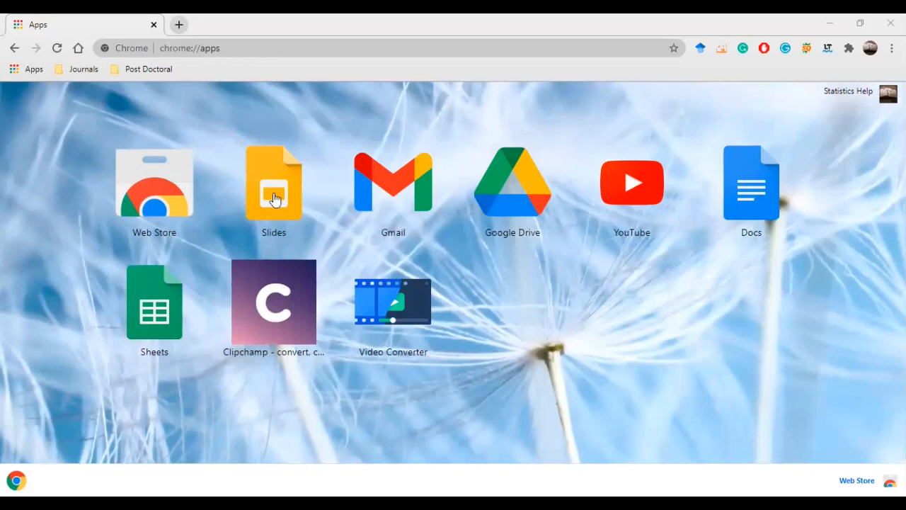
left_click(156, 303)
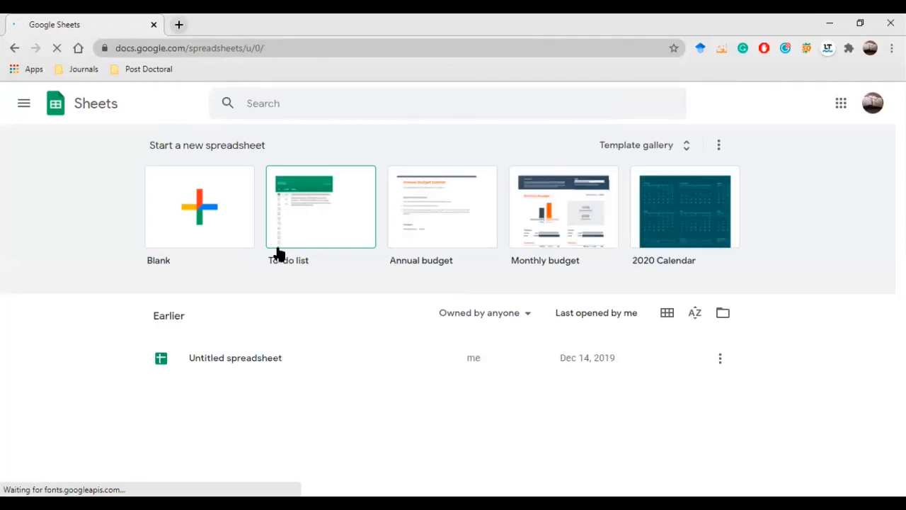
left_click(200, 219)
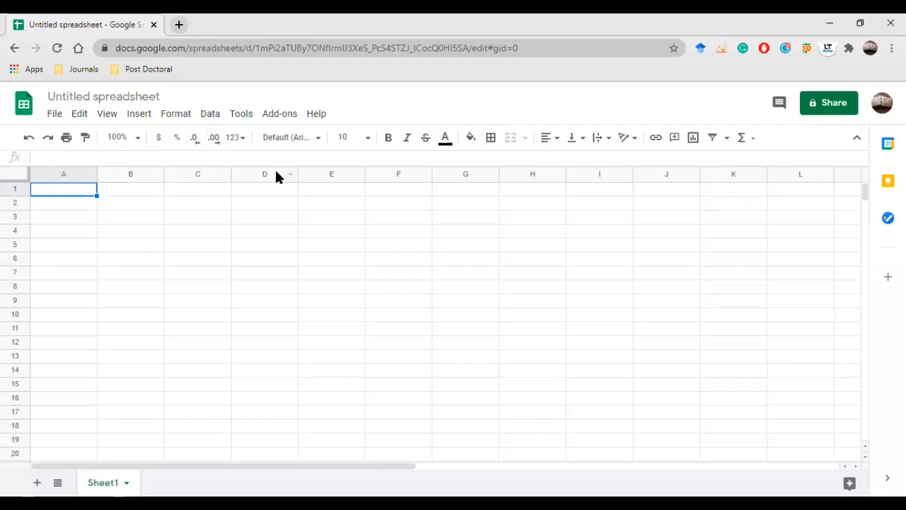
Step: Look through the spreadsheet's full list of data commands for statistical analysis options
left_click(207, 119)
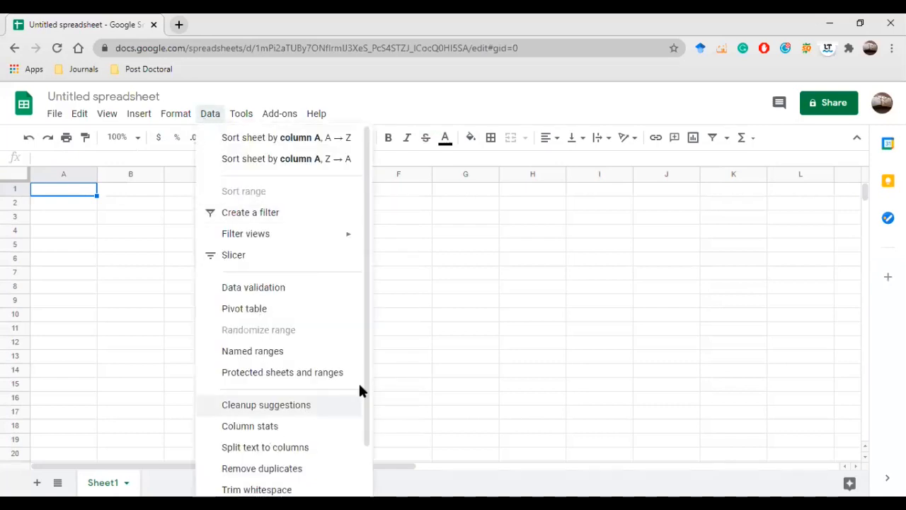
left_click_drag(367, 389, 364, 464)
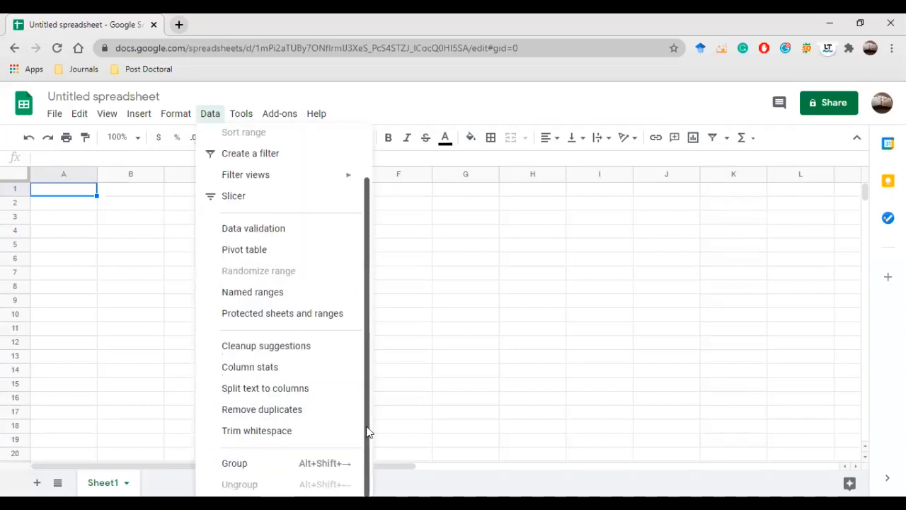
scroll(368, 308, "up", 2)
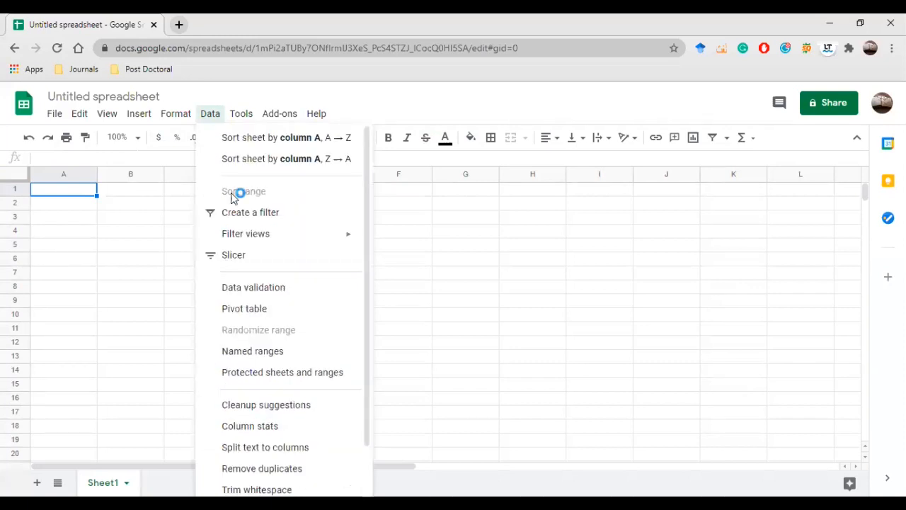
Step: Browse the insertable function categories, including Info, Math and Logical, without inserting a function
left_click(146, 119)
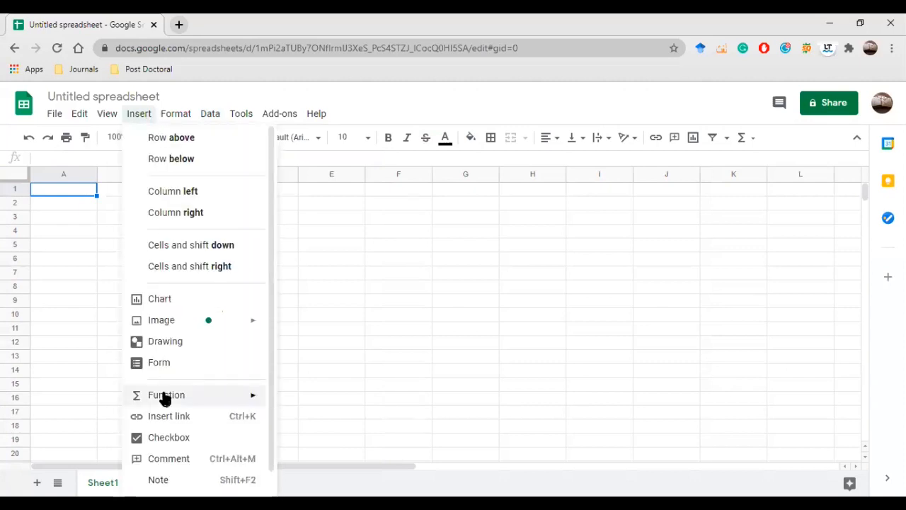
mouse_move(165, 398)
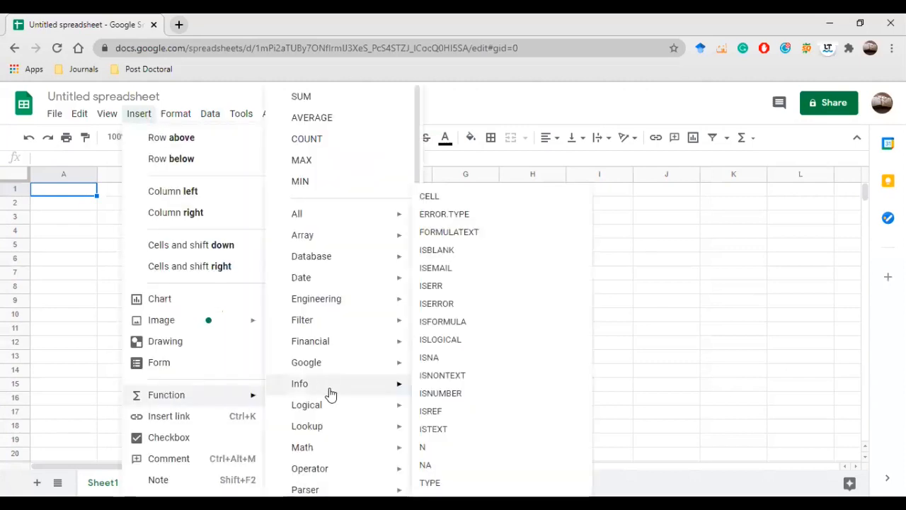
mouse_move(333, 441)
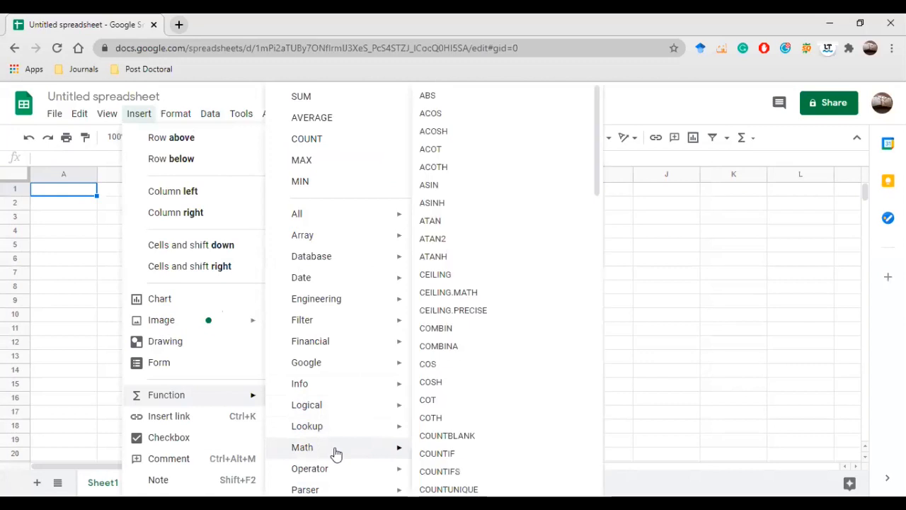
mouse_move(383, 413)
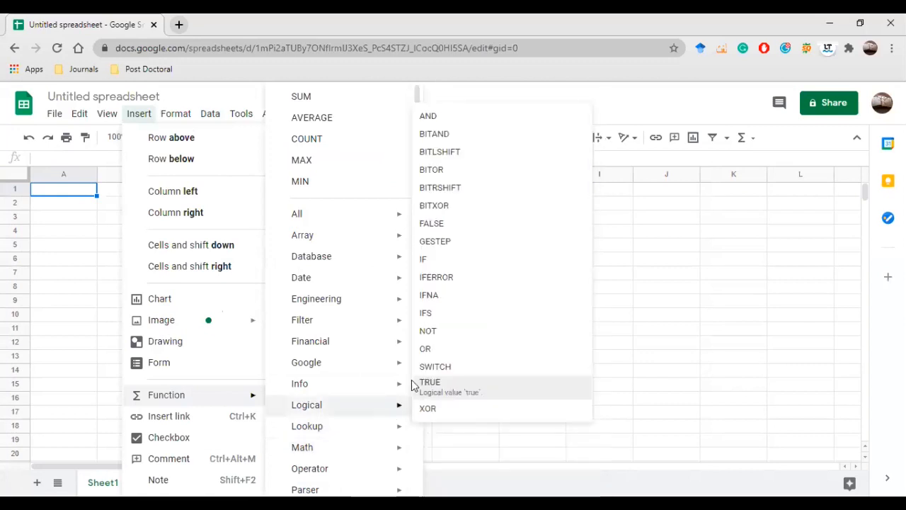
key("Escape")
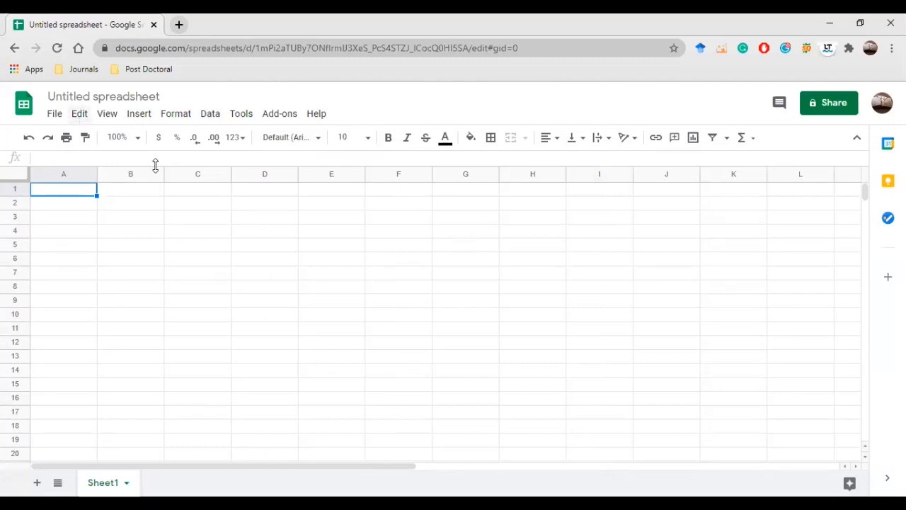
Step: Examine the insertable functions in the Statistical category, without inserting any
left_click(139, 114)
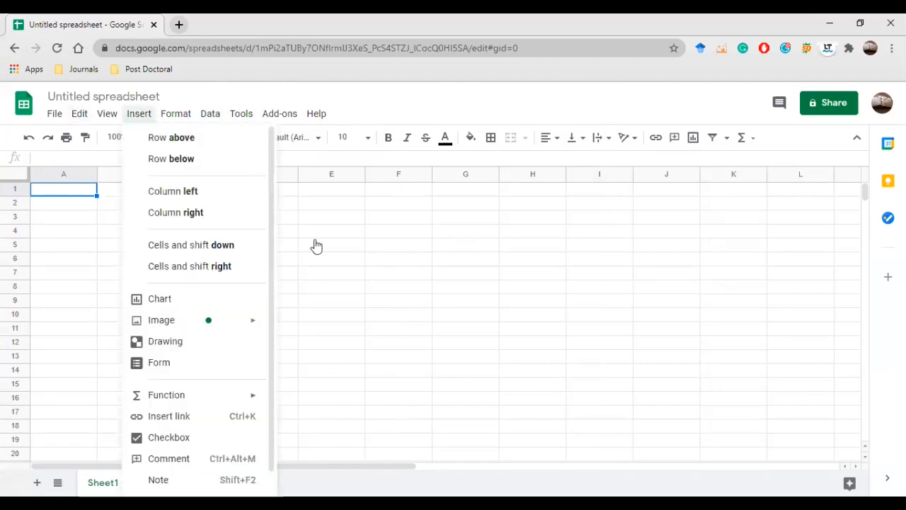
mouse_move(176, 114)
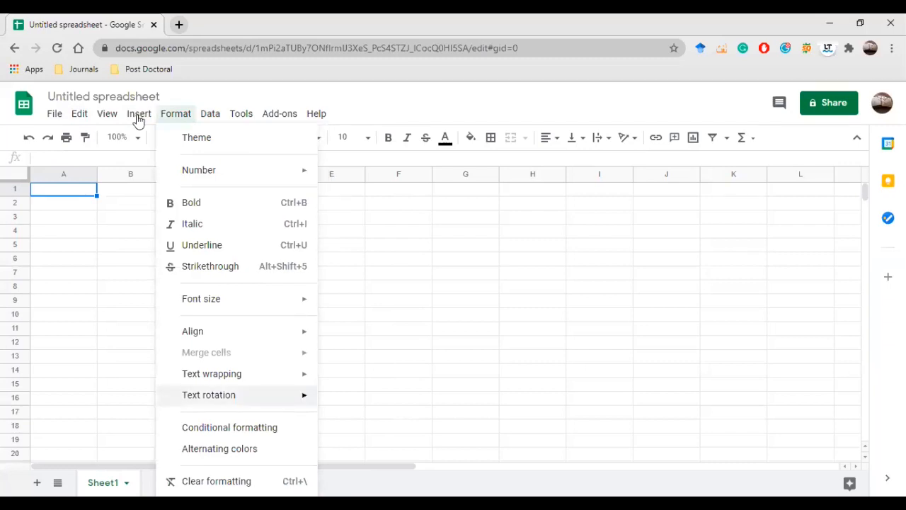
mouse_move(139, 116)
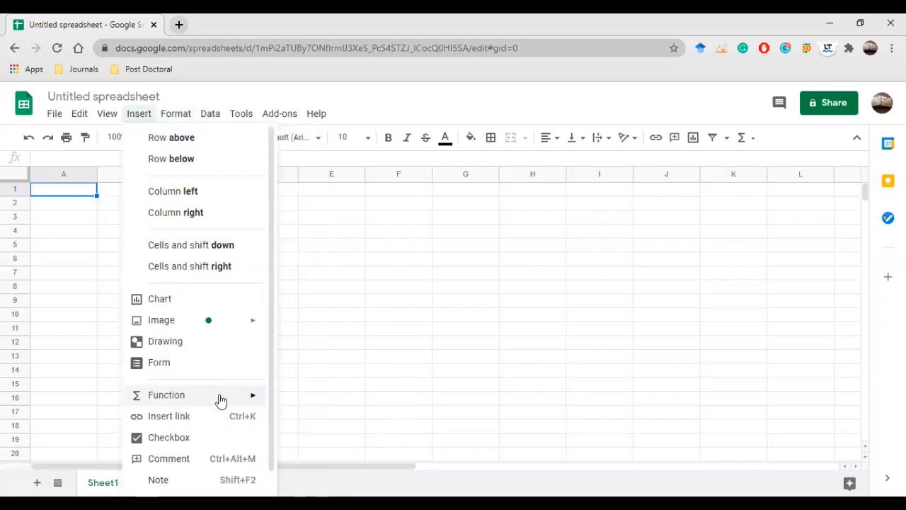
mouse_move(410, 409)
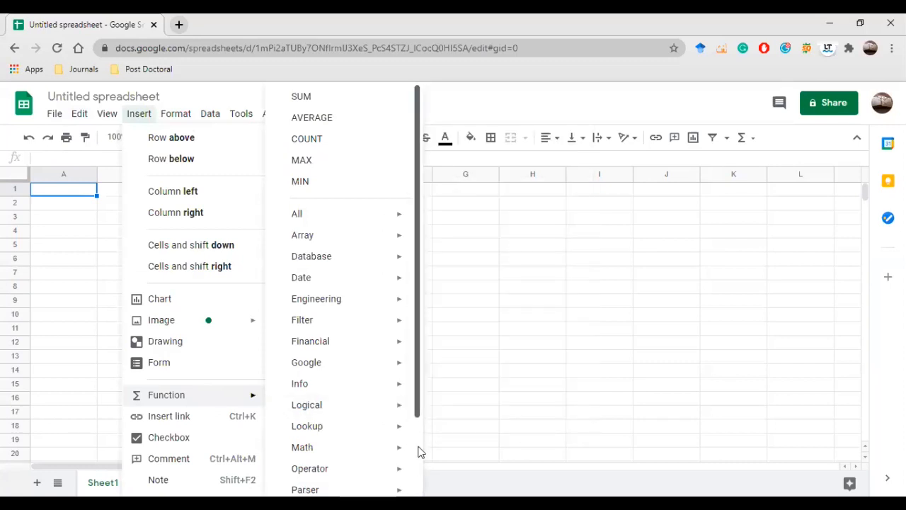
scroll(407, 474, "down", 3)
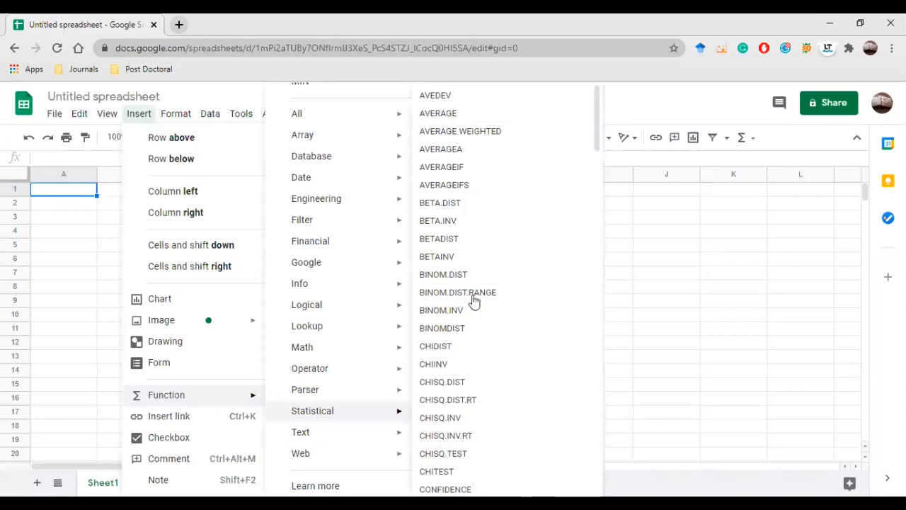
left_click(434, 74)
Step: Open the add-ons marketplace for Sheets and search it for "data ana"
left_click(276, 115)
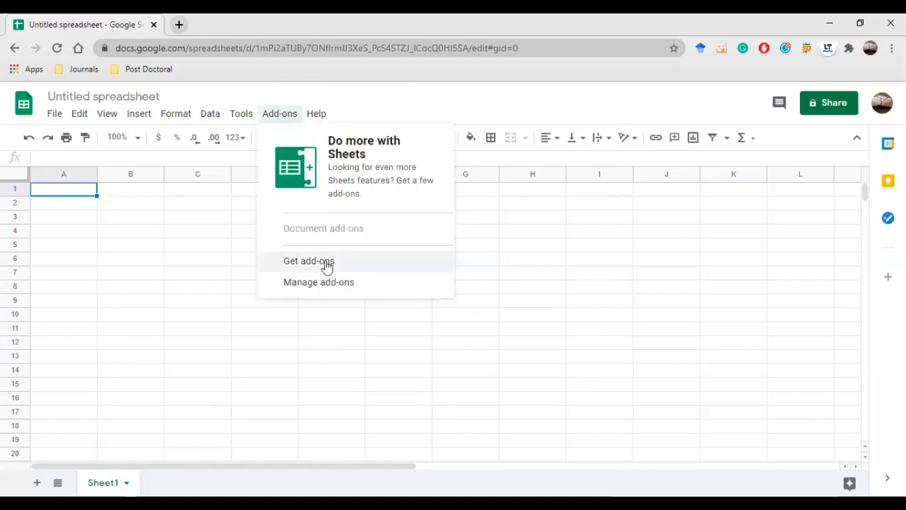
left_click(308, 261)
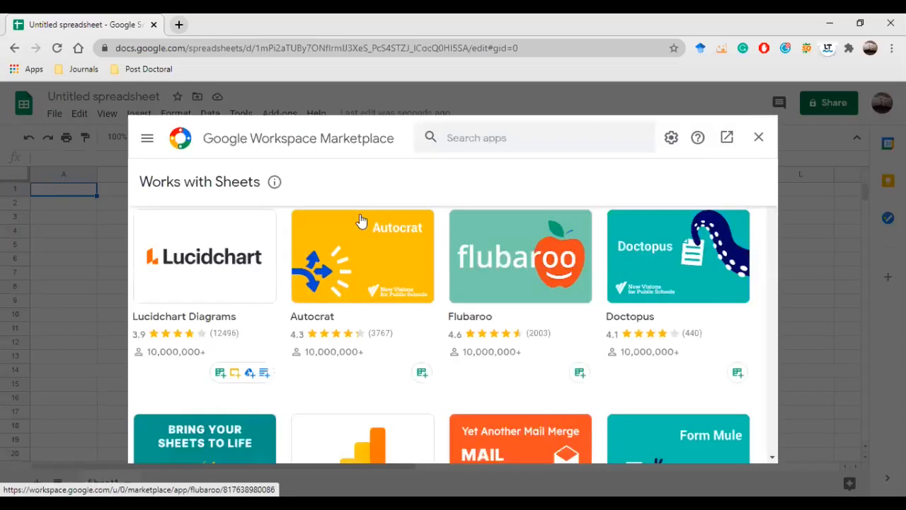
left_click(535, 144)
type("d")
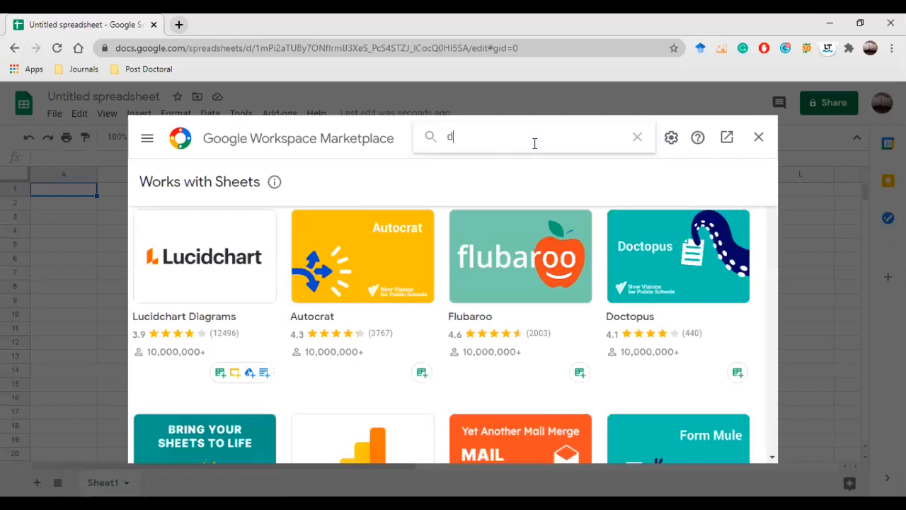
type("ata")
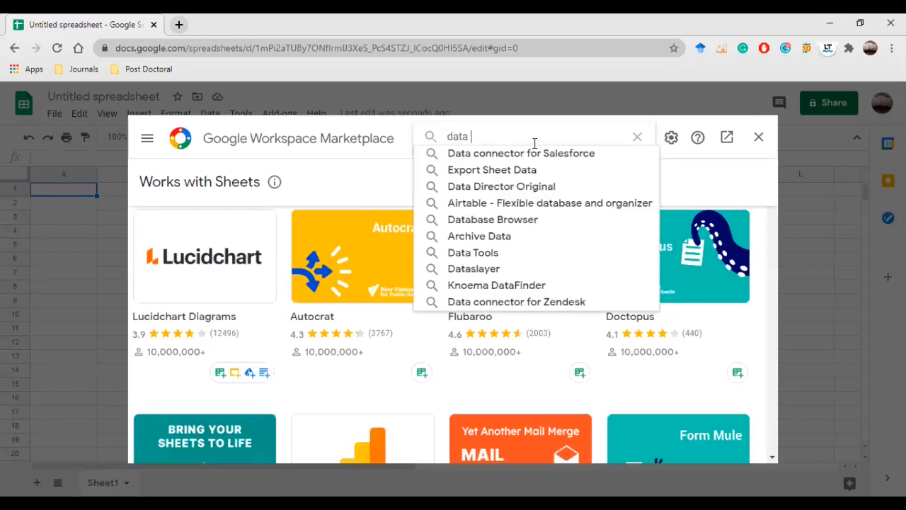
type(" a")
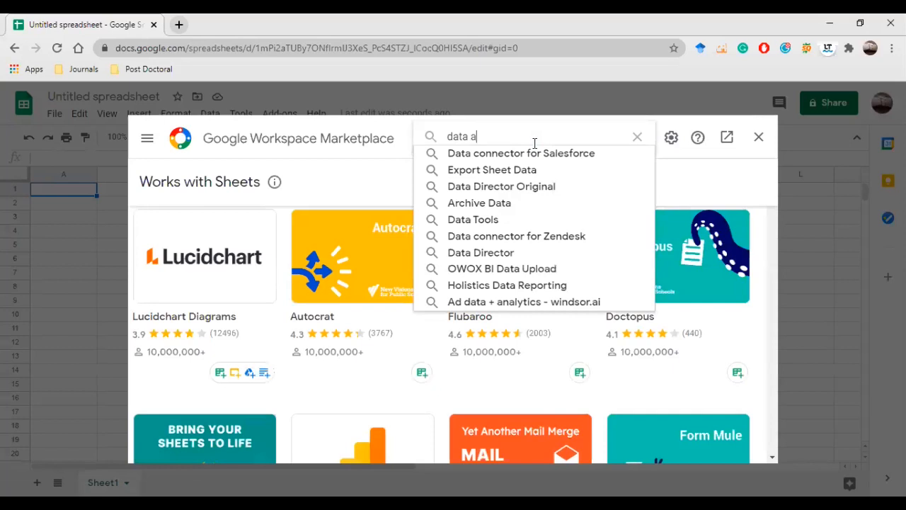
type("na")
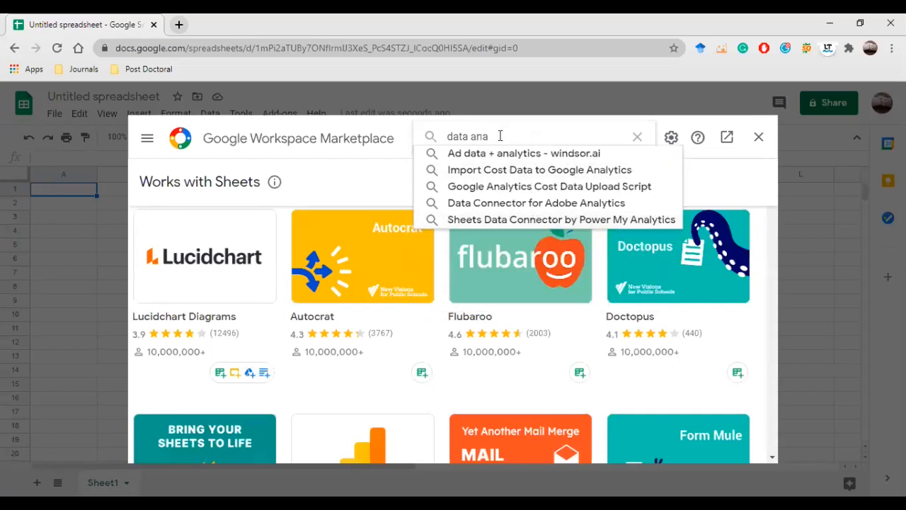
Step: Replace the marketplace search with "statistic" and show the suggested Workbook Statistics add-on
left_click(426, 143)
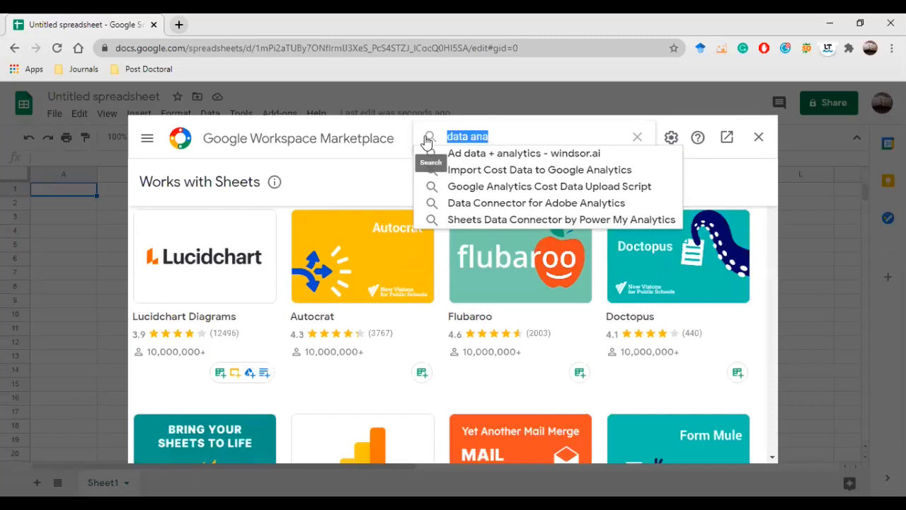
type("stati")
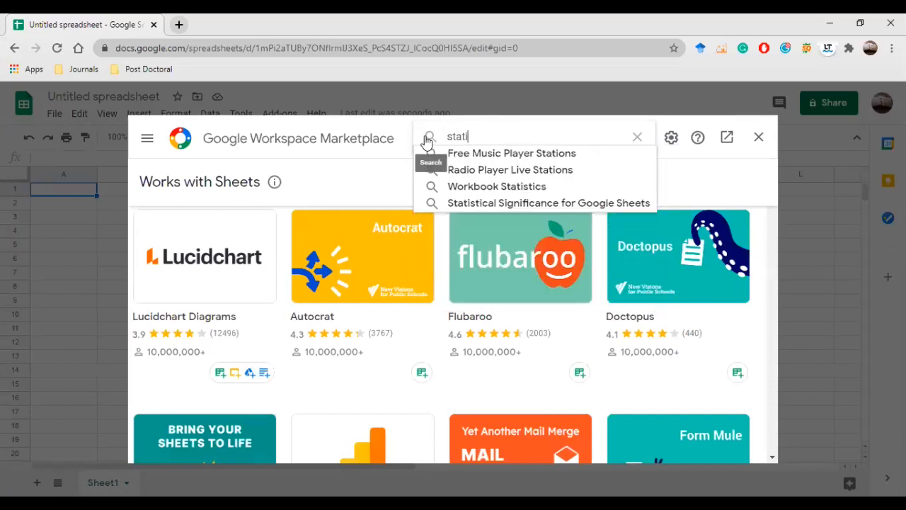
type("st")
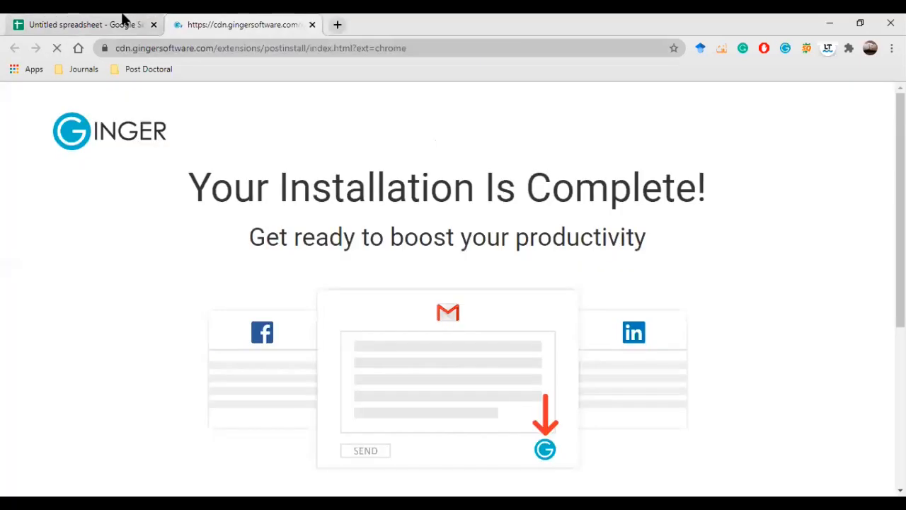
left_click(85, 24)
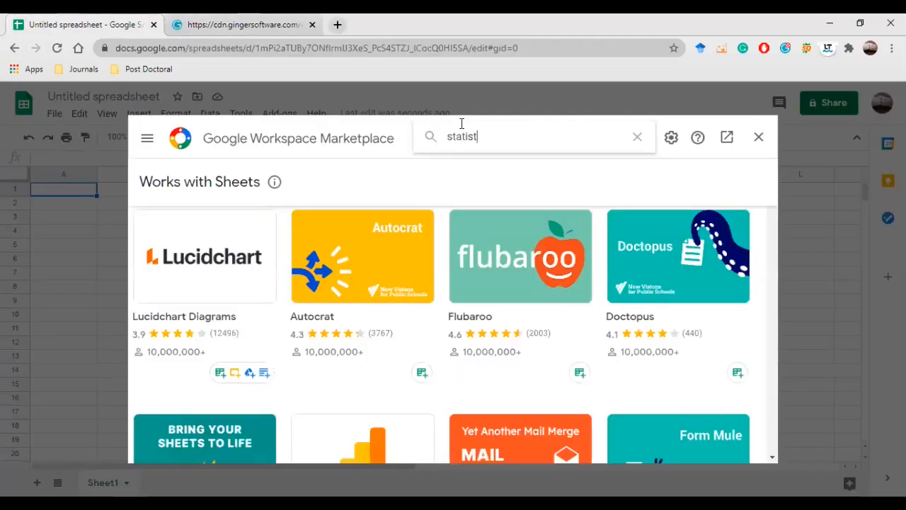
type("i")
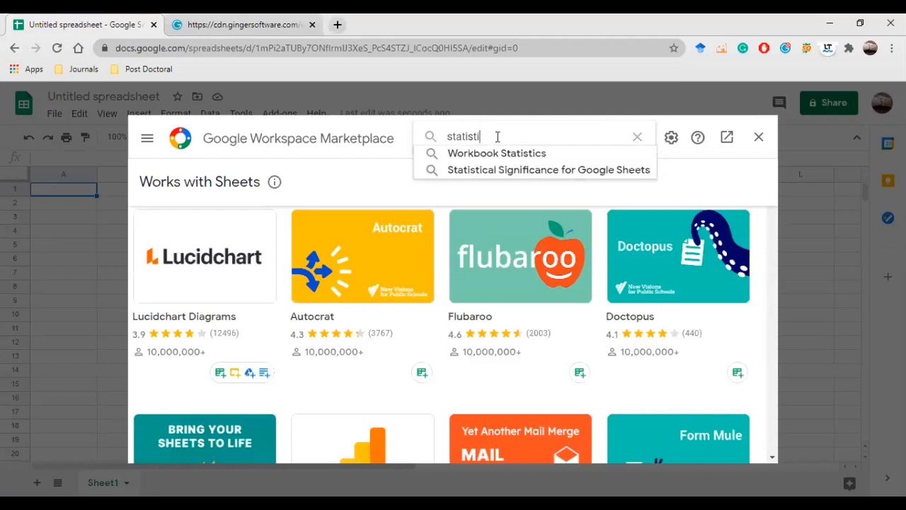
type("c")
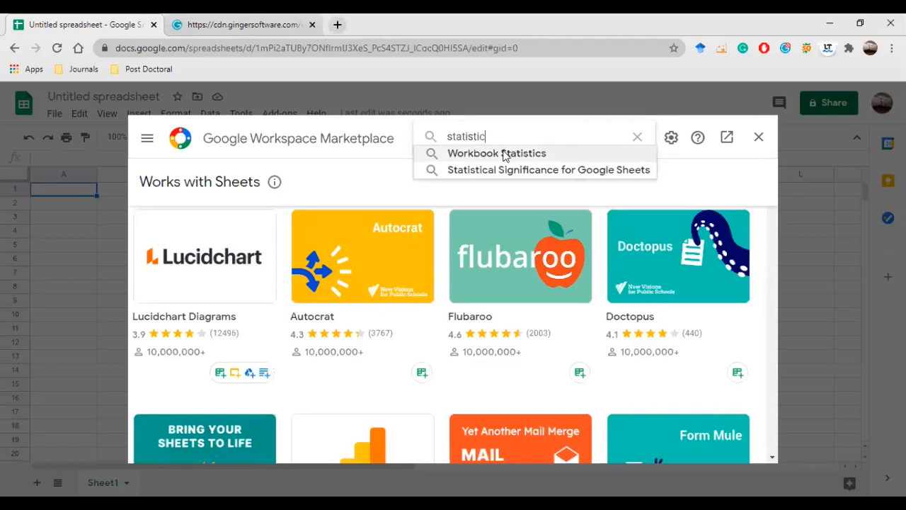
left_click(505, 153)
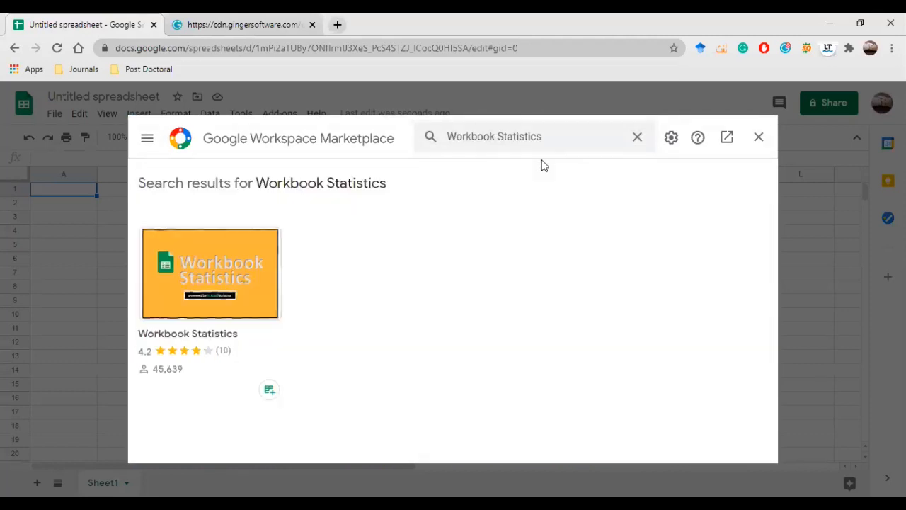
Step: Close the add-ons marketplace and list the spreadsheet's quick functions and function categories
left_click(760, 137)
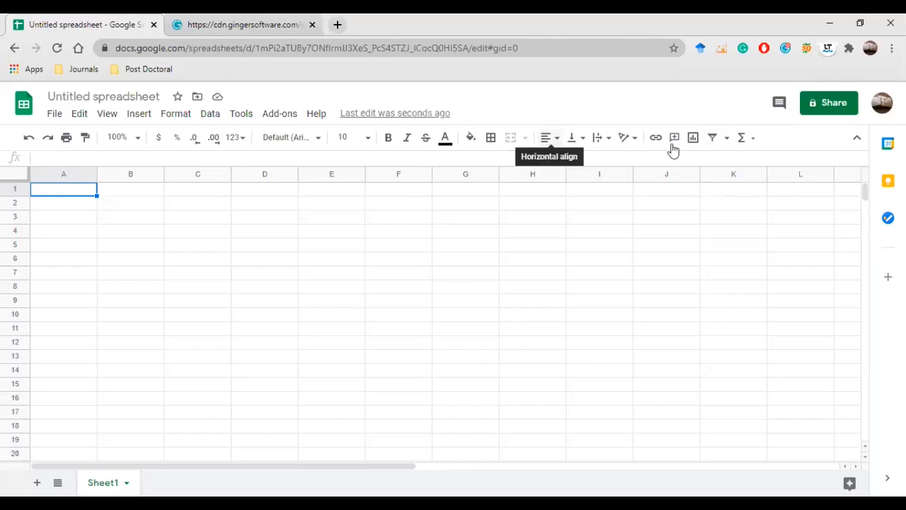
left_click(742, 138)
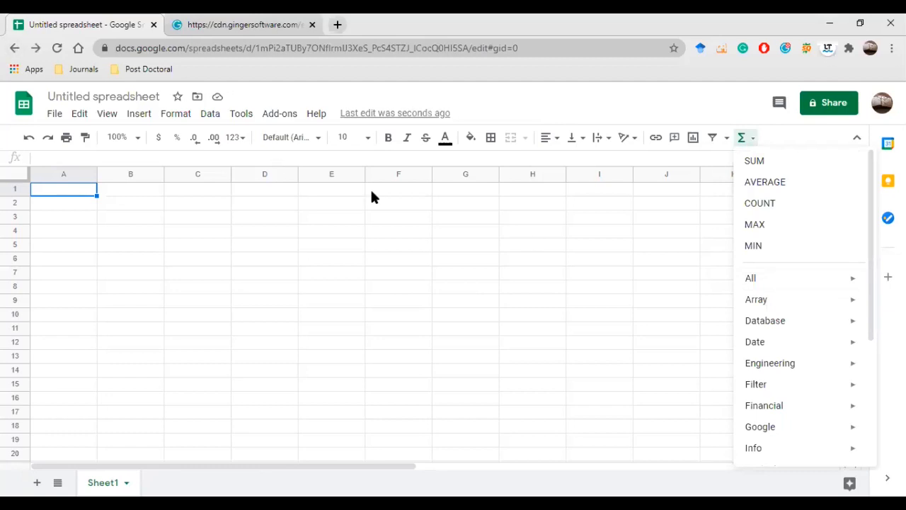
Step: Open Google Docs from Chrome's apps page and create a blank document
left_click(10, 72)
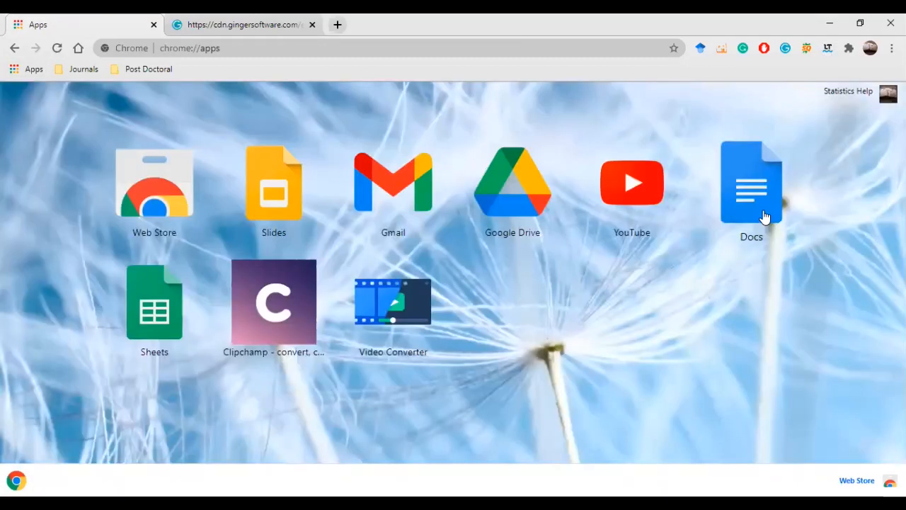
left_click(764, 210)
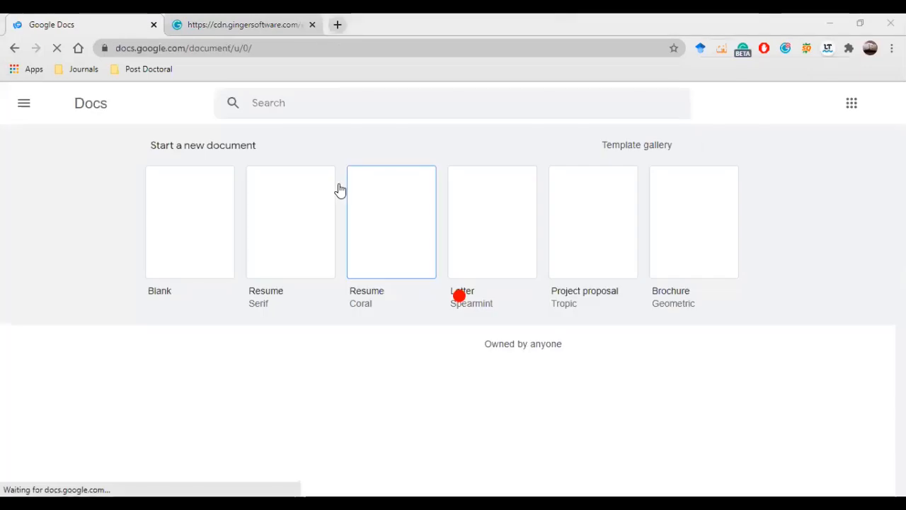
left_click(182, 235)
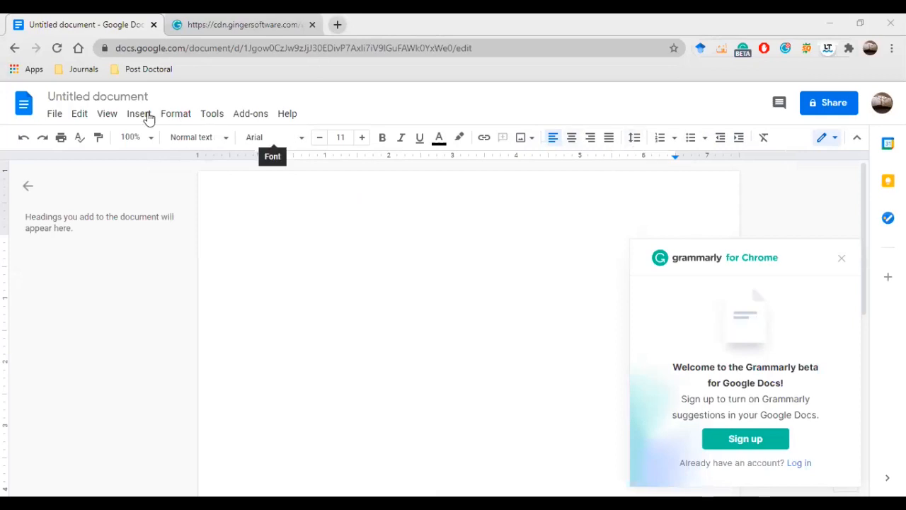
Step: Review the kinds of items that can be inserted into the blank document, without inserting any
left_click(140, 117)
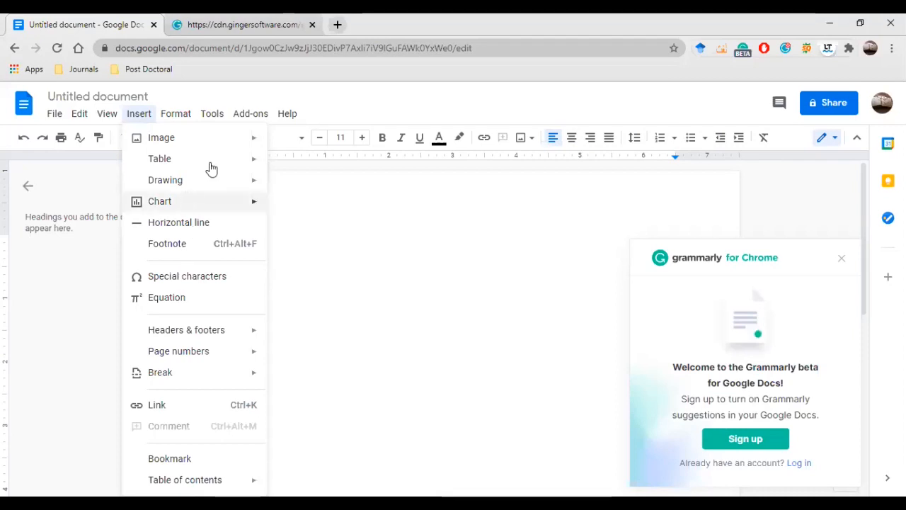
mouse_move(191, 333)
left_click(31, 367)
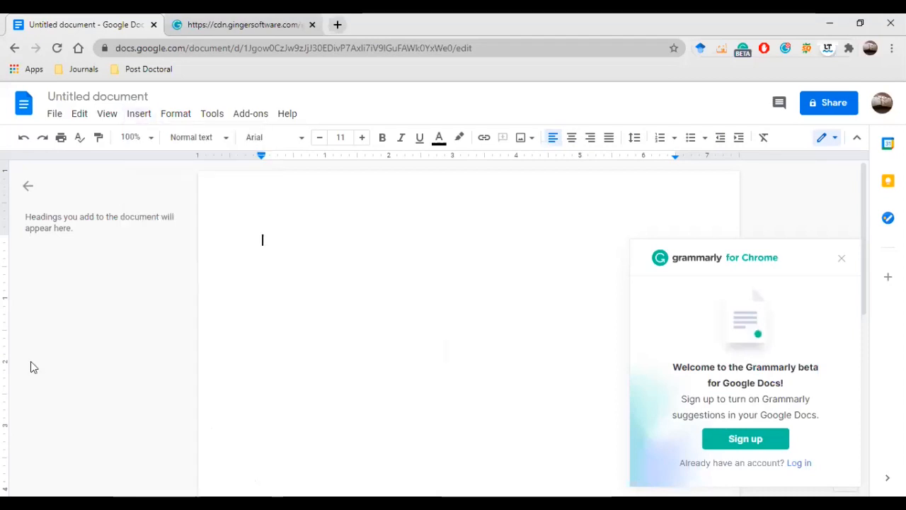